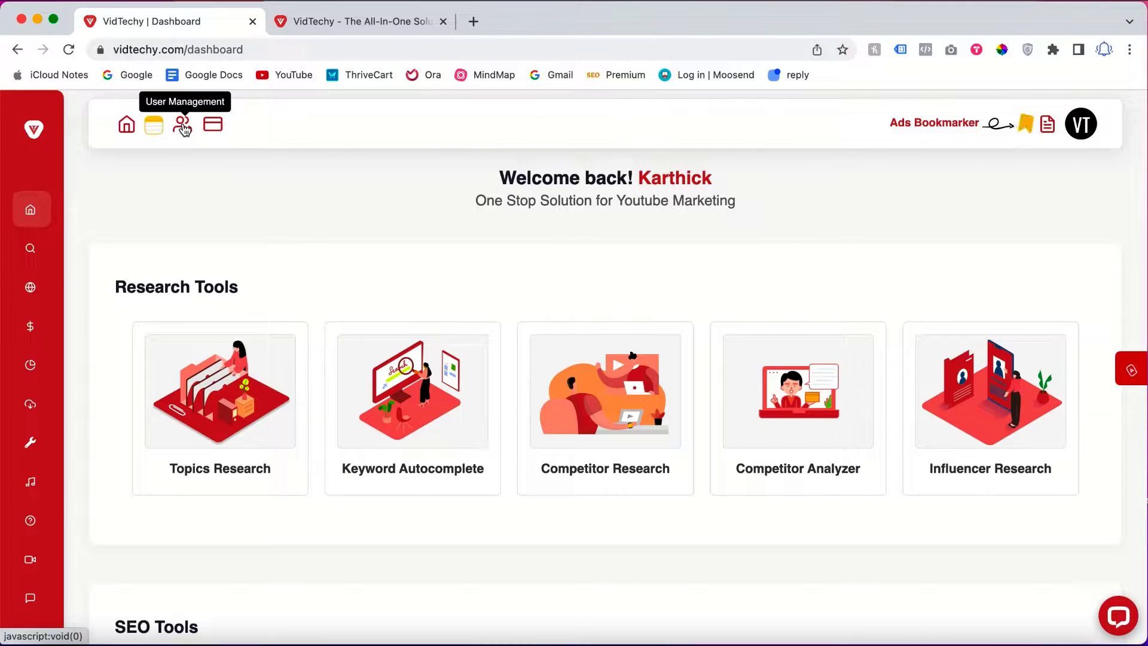
# Step: Open the Account Logs and highlight the Reseller Access add-on: 10 users allowed, 0 used
pyautogui.click(1046, 129)
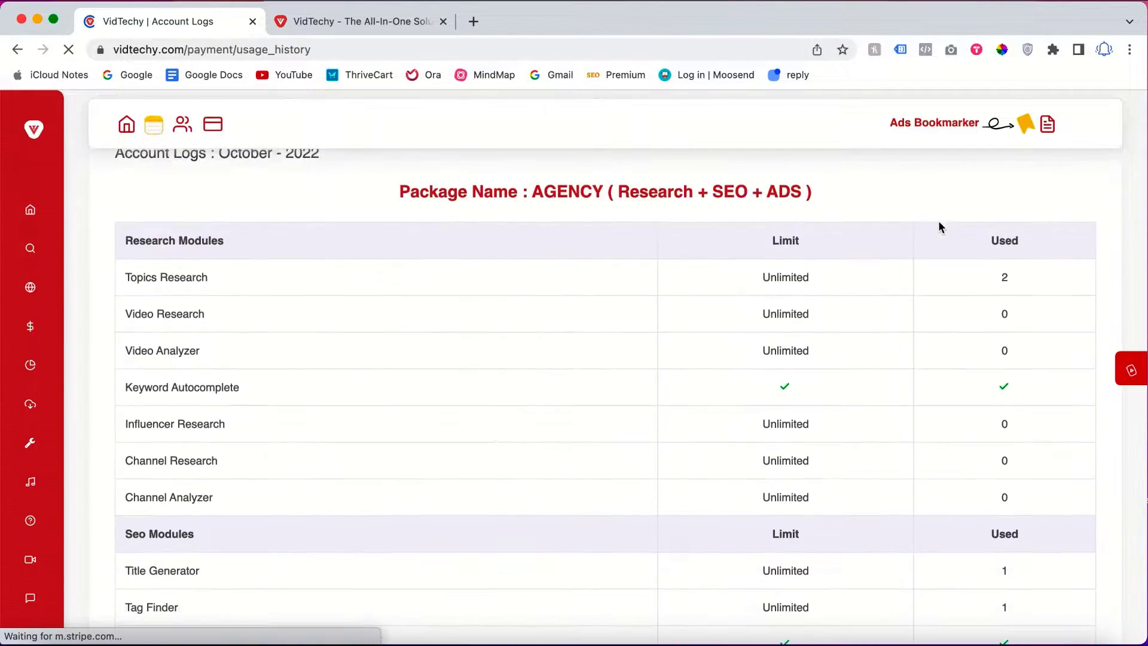
pyautogui.scroll(2, 664, 249)
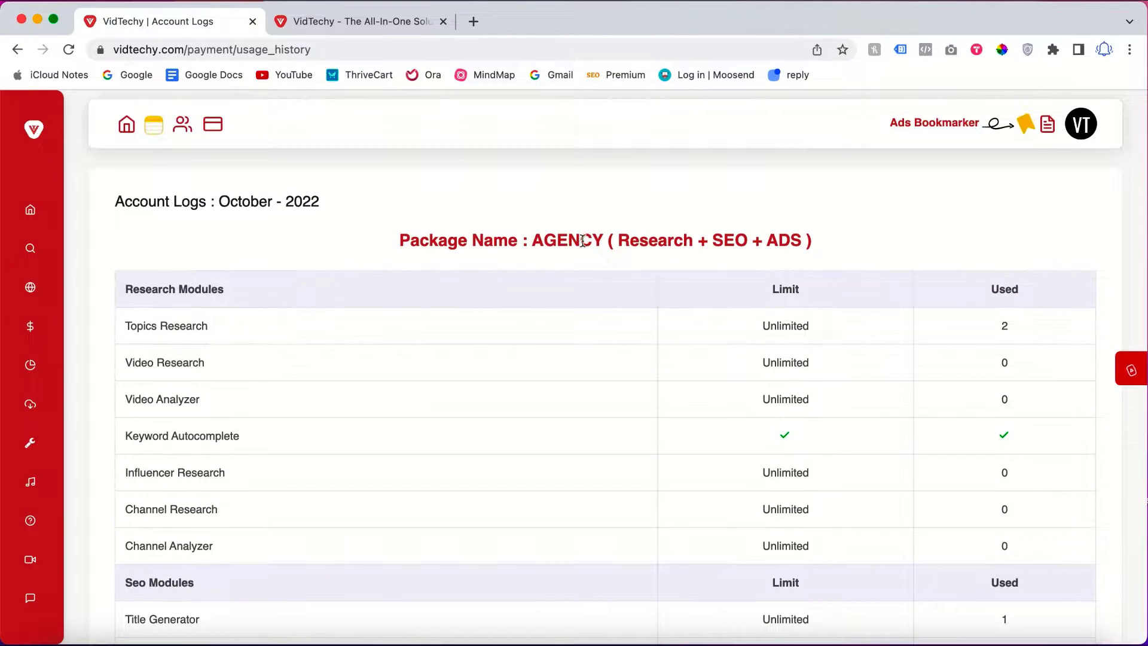
pyautogui.scroll(-3, 587, 243)
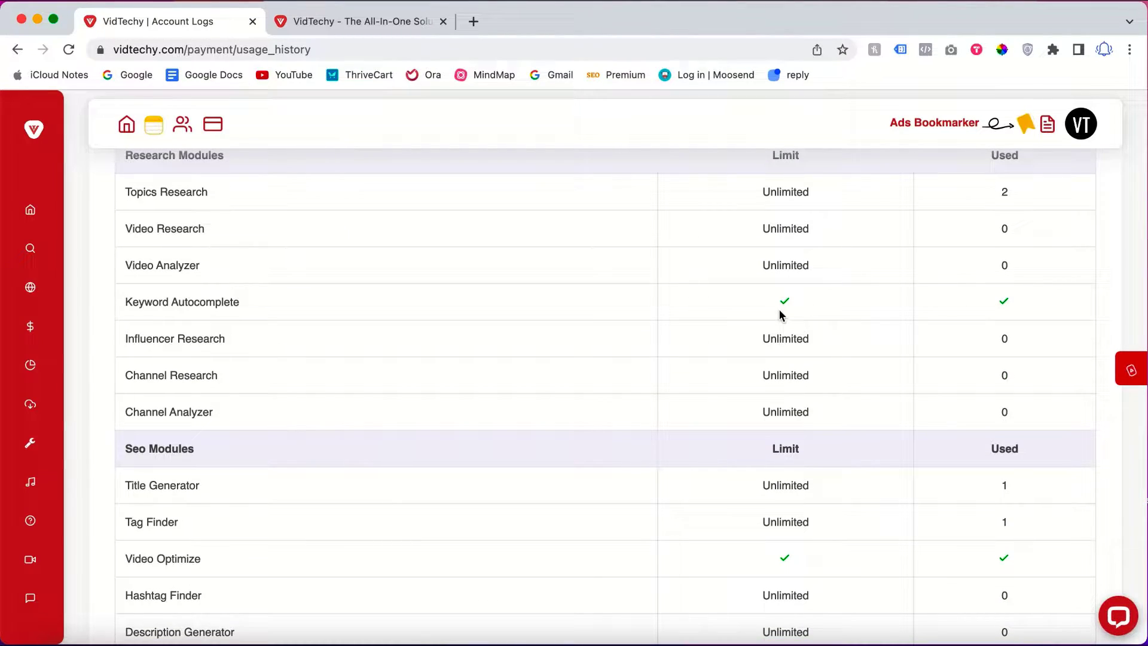
pyautogui.scroll(-3, 780, 313)
pyautogui.scroll(-3, 779, 313)
pyautogui.scroll(-4, 780, 312)
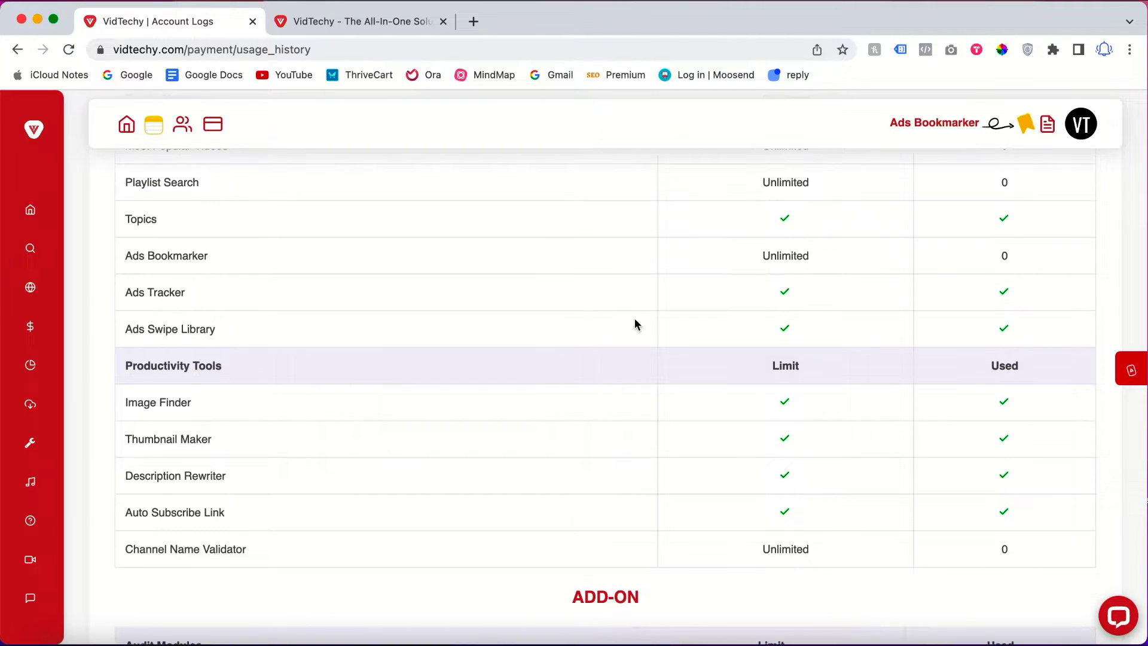
pyautogui.scroll(-2, 664, 366)
pyautogui.scroll(-1, 663, 366)
pyautogui.scroll(-2, 664, 367)
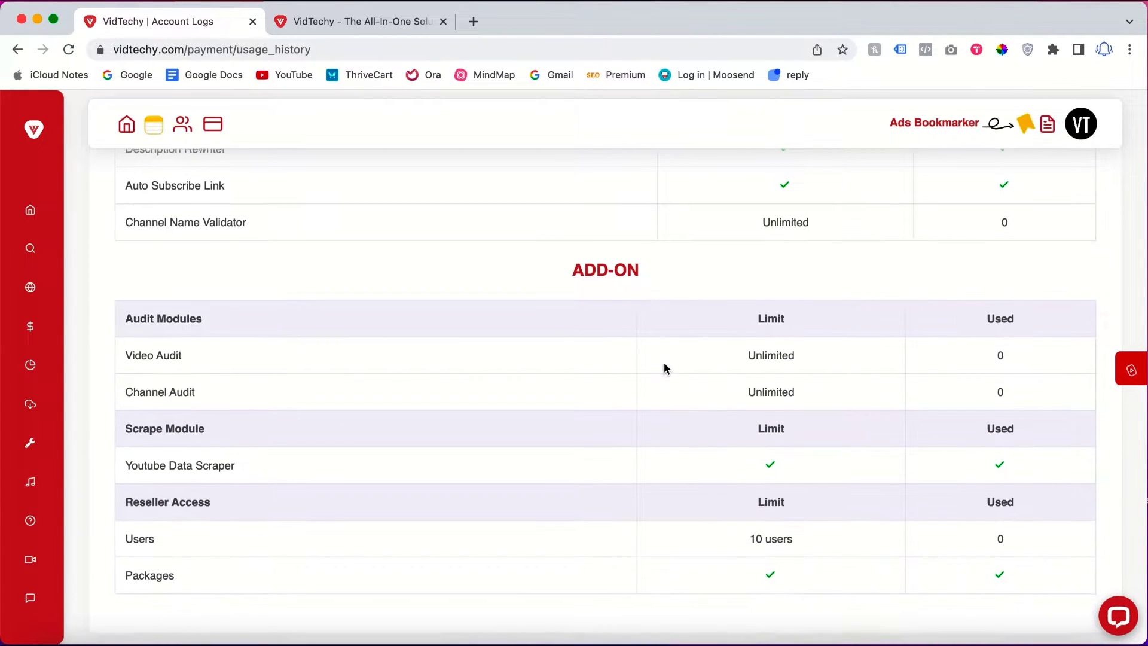
pyautogui.scroll(-2, 574, 267)
pyautogui.tripleClick(222, 403)
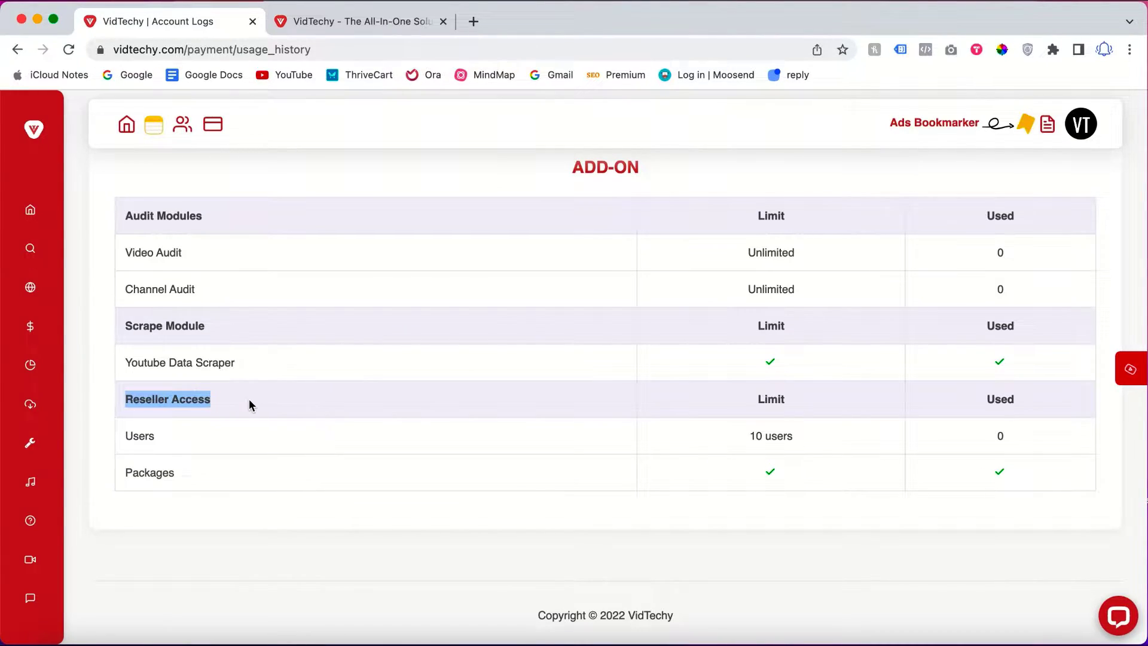
pyautogui.moveTo(758, 401); pyautogui.dragTo(786, 400)
pyautogui.moveTo(749, 439); pyautogui.dragTo(794, 439)
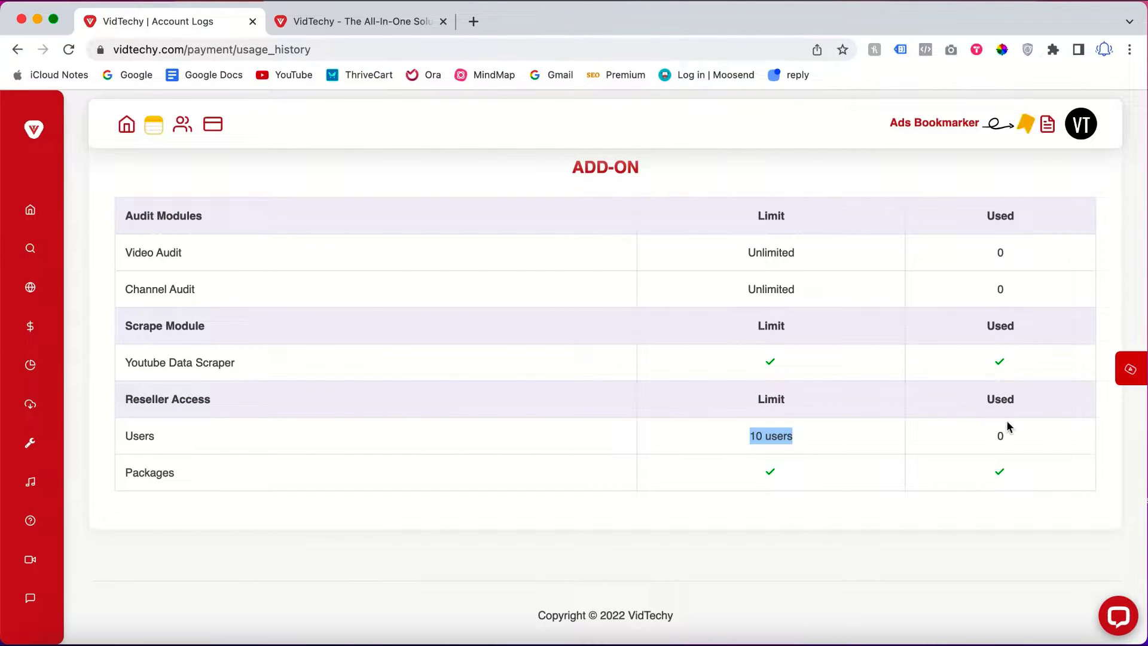
pyautogui.moveTo(999, 437); pyautogui.dragTo(1008, 442)
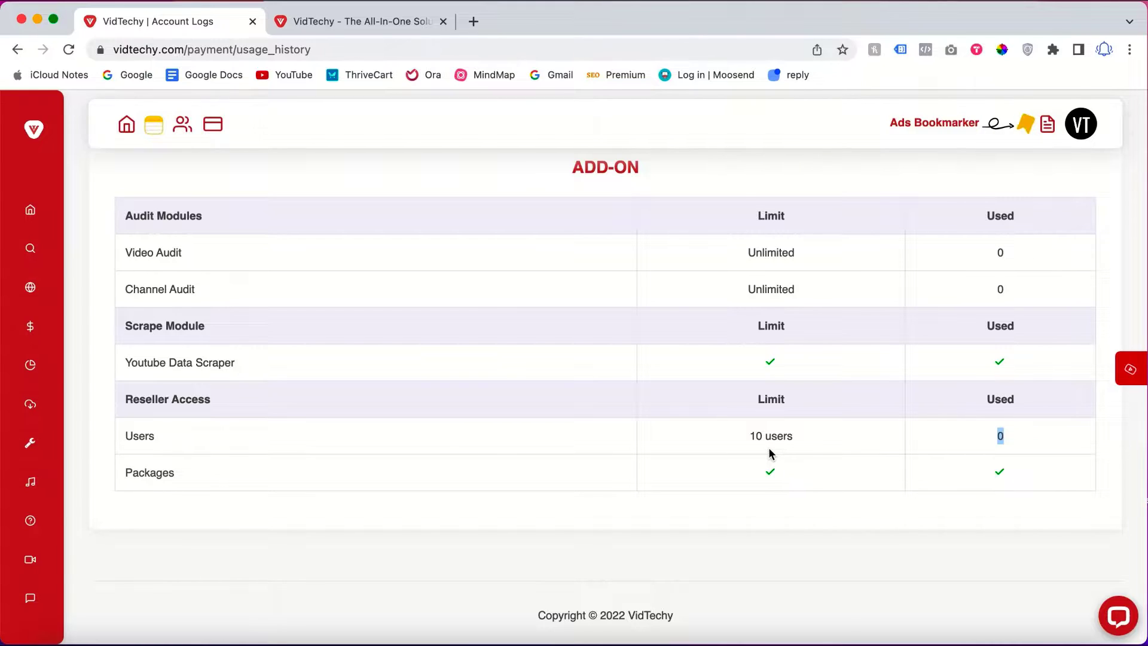
pyautogui.scroll(15, 768, 454)
pyautogui.scroll(15, 768, 454)
# Step: Check that the Manage Package list is empty, then bring up the package settings menu again
pyautogui.click(214, 128)
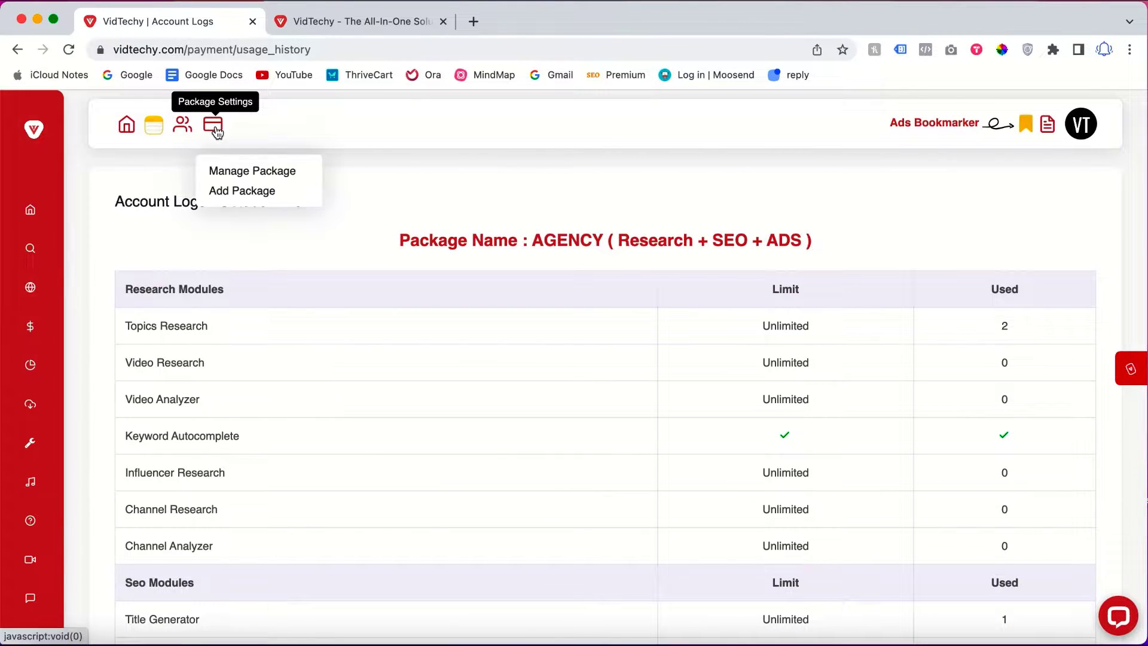
pyautogui.click(233, 193)
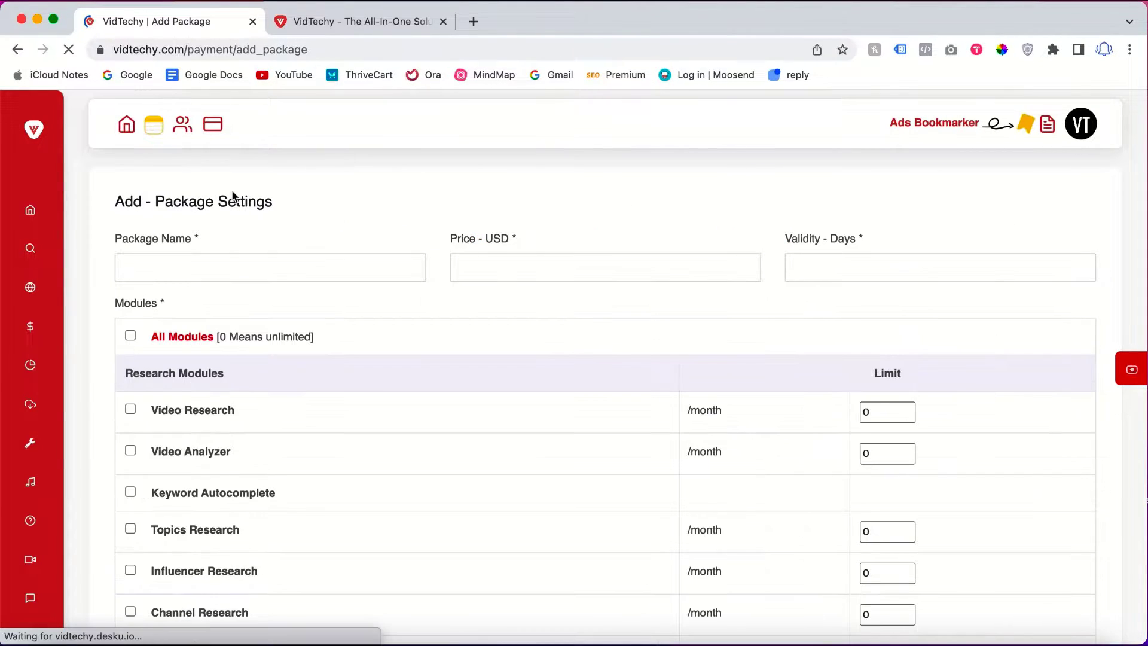
pyautogui.click(213, 127)
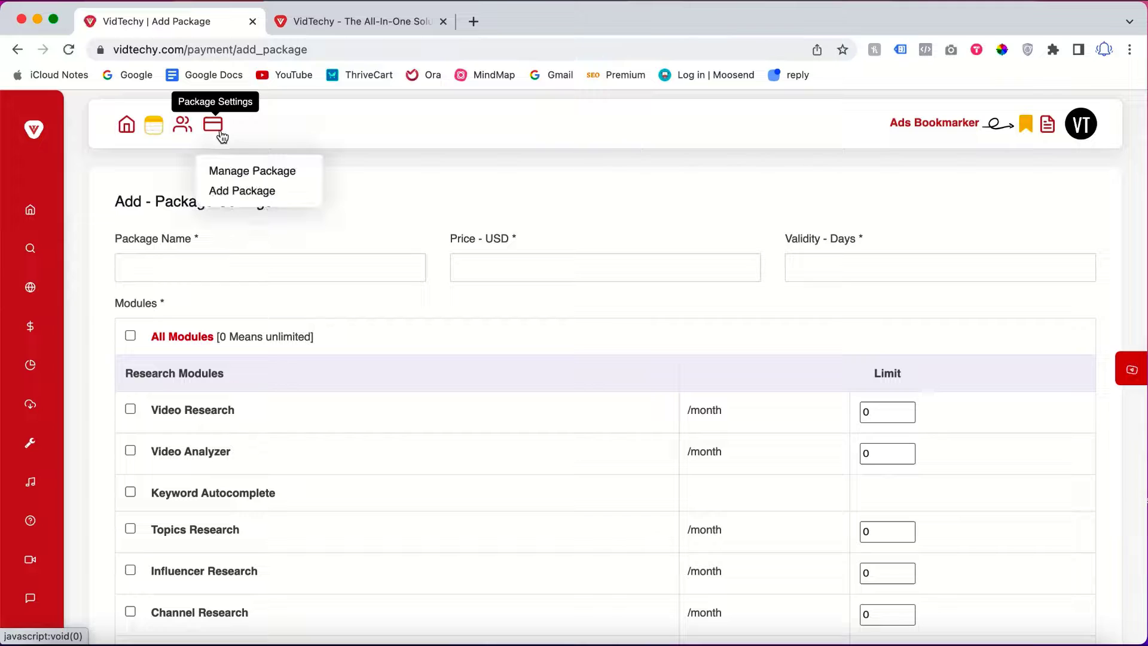
pyautogui.click(234, 170)
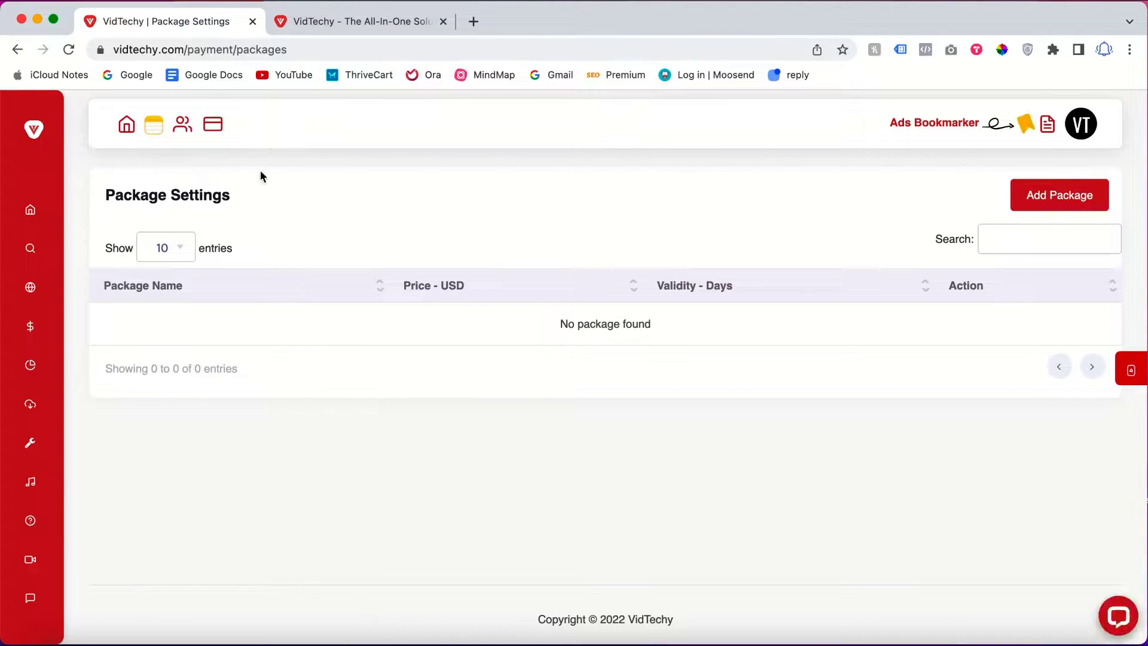
pyautogui.click(212, 124)
# Step: In the Add Package form, enter name Unlimited, price 67 USD and validity 365 days
pyautogui.click(238, 191)
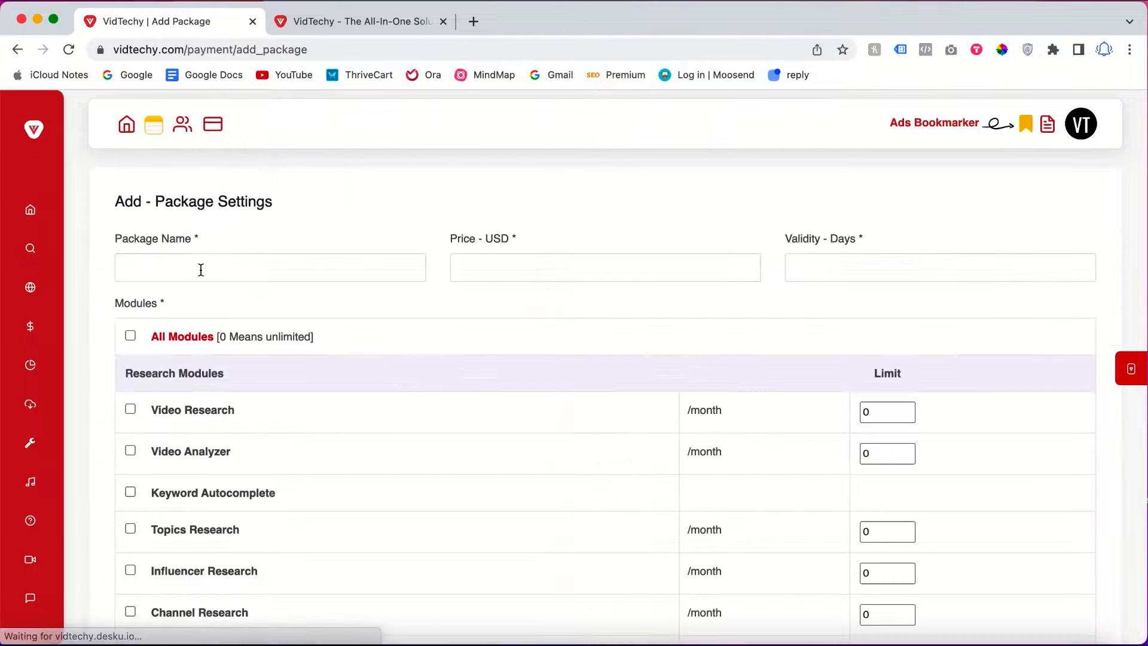
pyautogui.click(218, 265)
pyautogui.write('Unlimited')
pyautogui.click(529, 266)
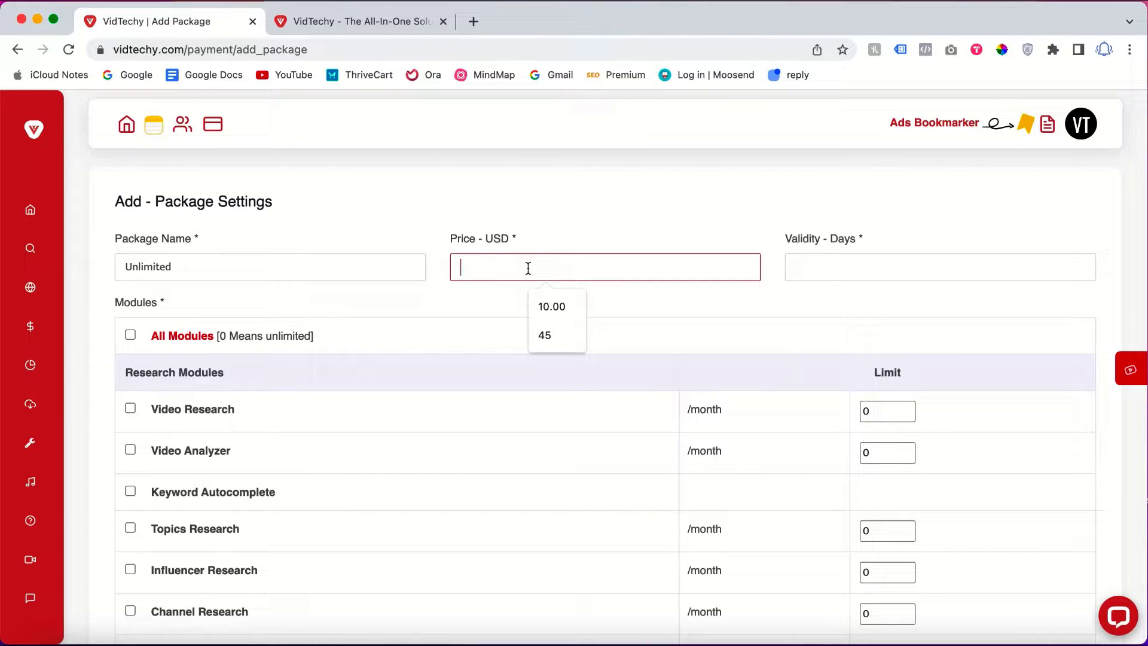
pyautogui.write('67')
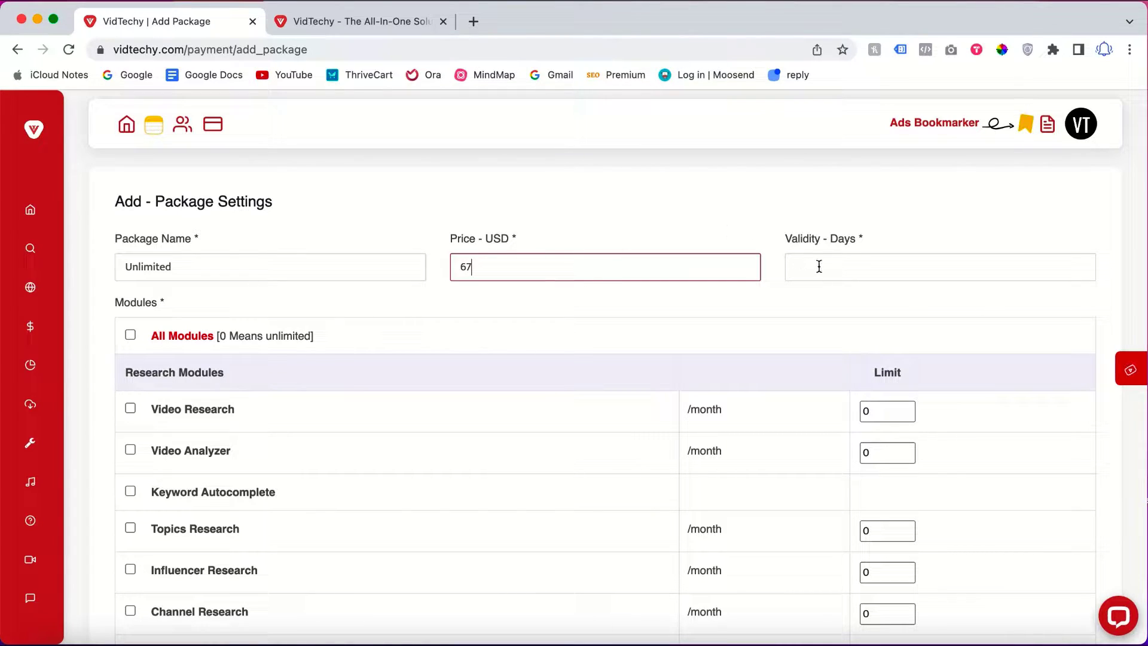
pyautogui.click(818, 266)
pyautogui.click(884, 307)
pyautogui.click(726, 303)
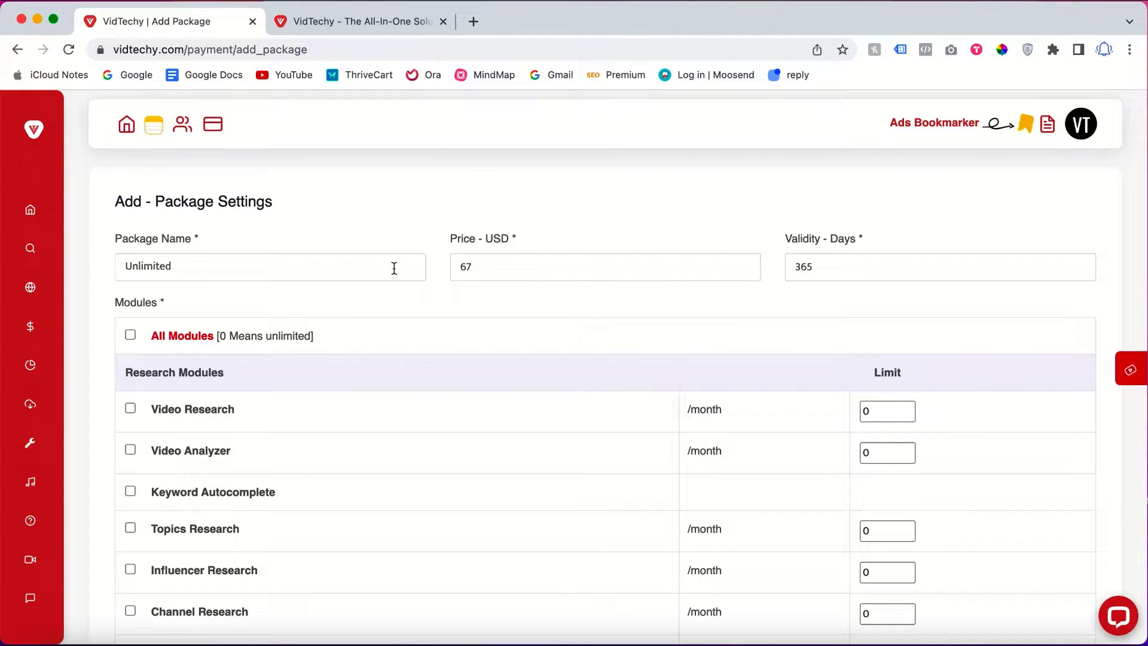
pyautogui.scroll(-2, 391, 266)
pyautogui.scroll(-2, 390, 347)
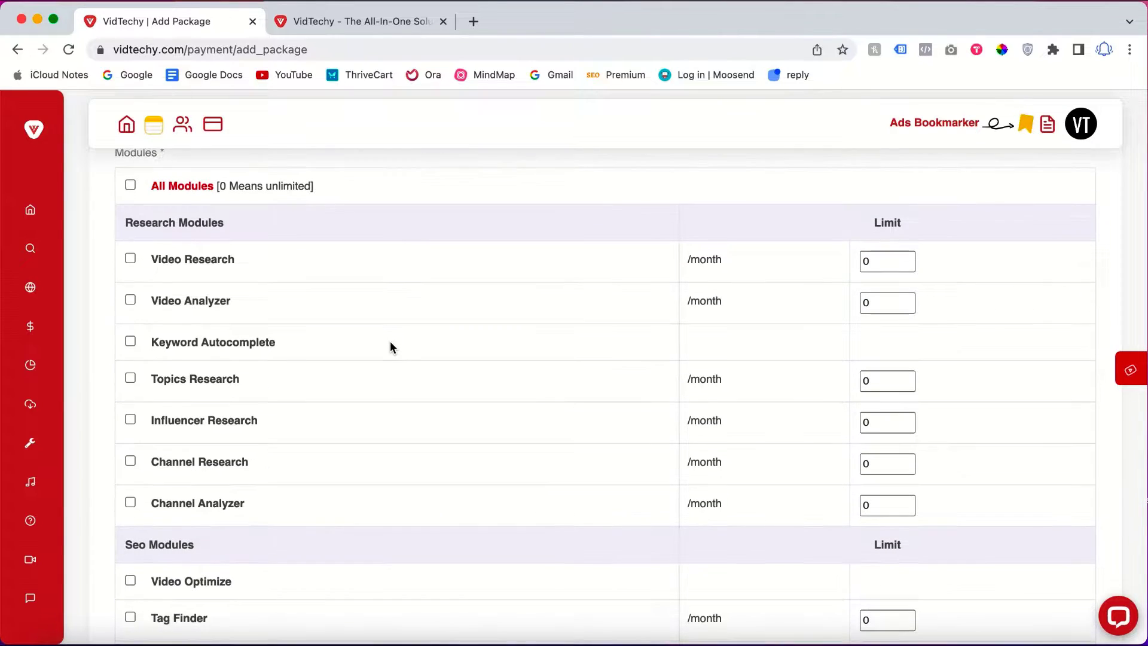
pyautogui.scroll(1, 390, 347)
pyautogui.scroll(-2, 391, 347)
pyautogui.scroll(1, 261, 327)
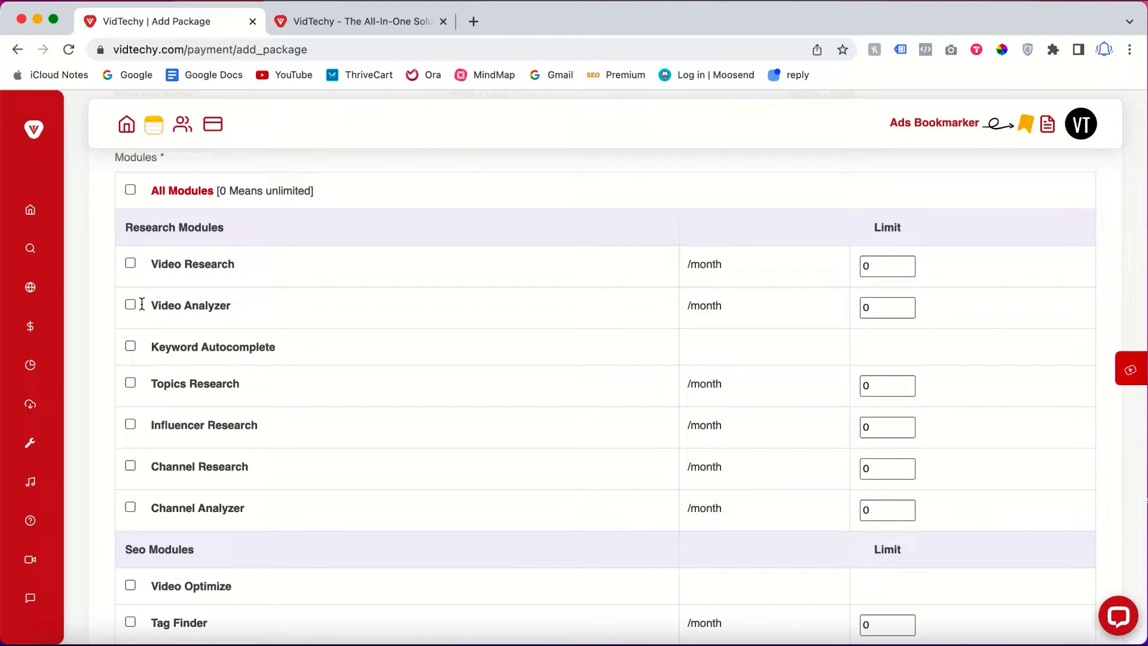
# Step: Tick Video Research and Video Analyzer, keeping Research at 0 (unlimited) and Analyzer at 10/month
pyautogui.click(130, 264)
pyautogui.click(130, 306)
pyautogui.scroll(2, 217, 253)
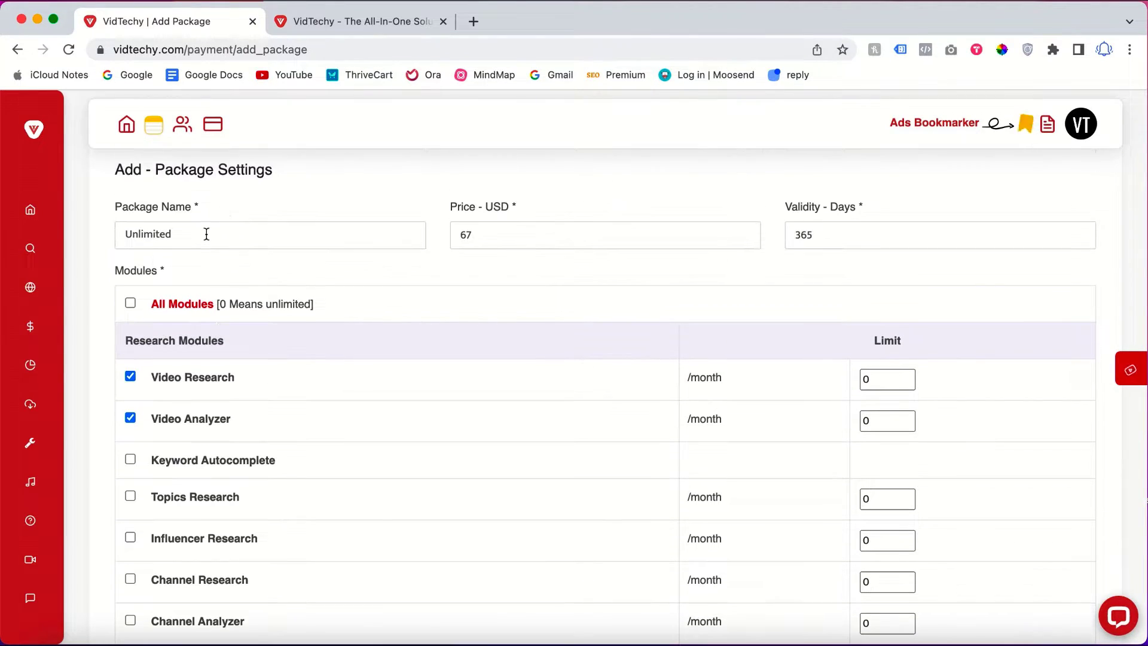
pyautogui.click(884, 359)
pyautogui.doubleClick(888, 360)
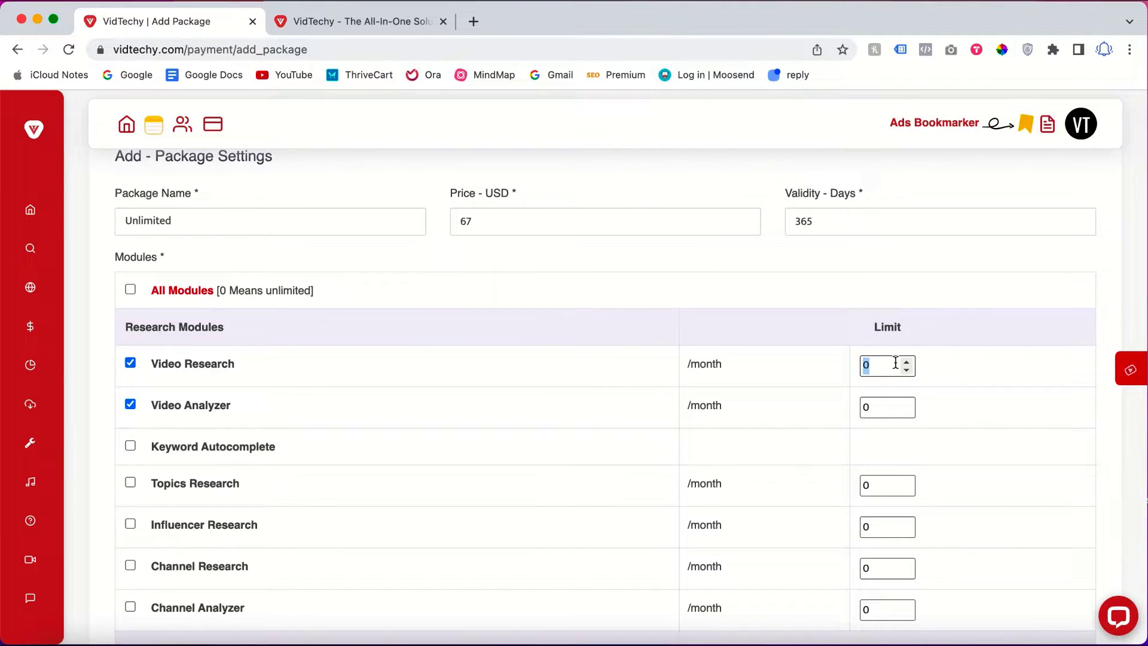
pyautogui.moveTo(266, 290); pyautogui.dragTo(313, 289)
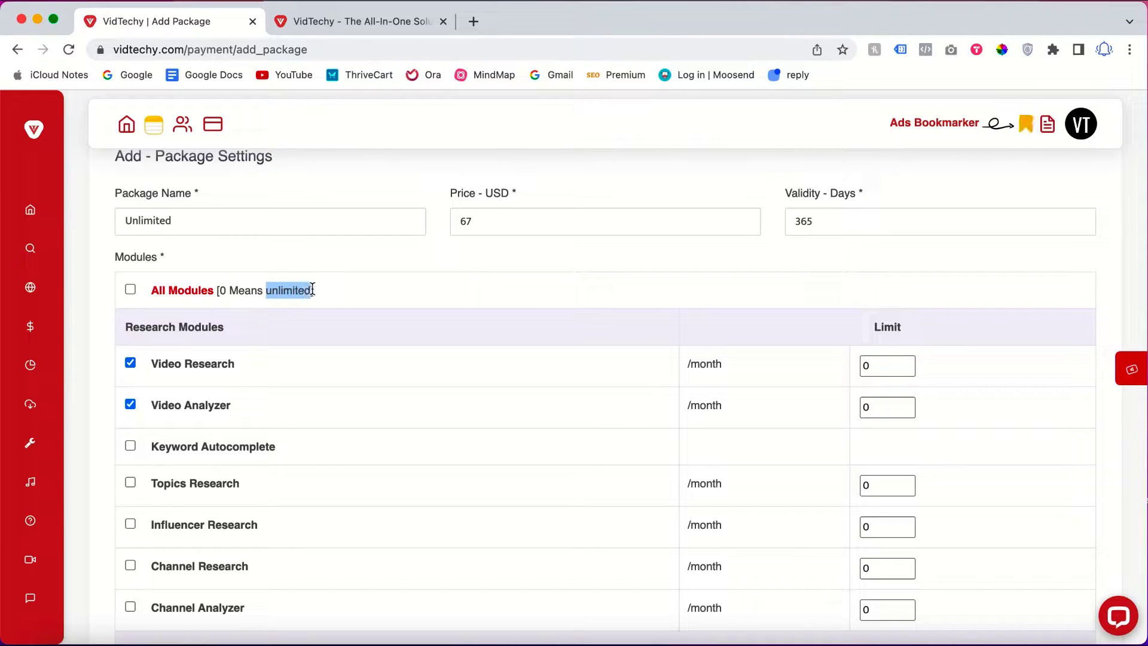
pyautogui.click(883, 409)
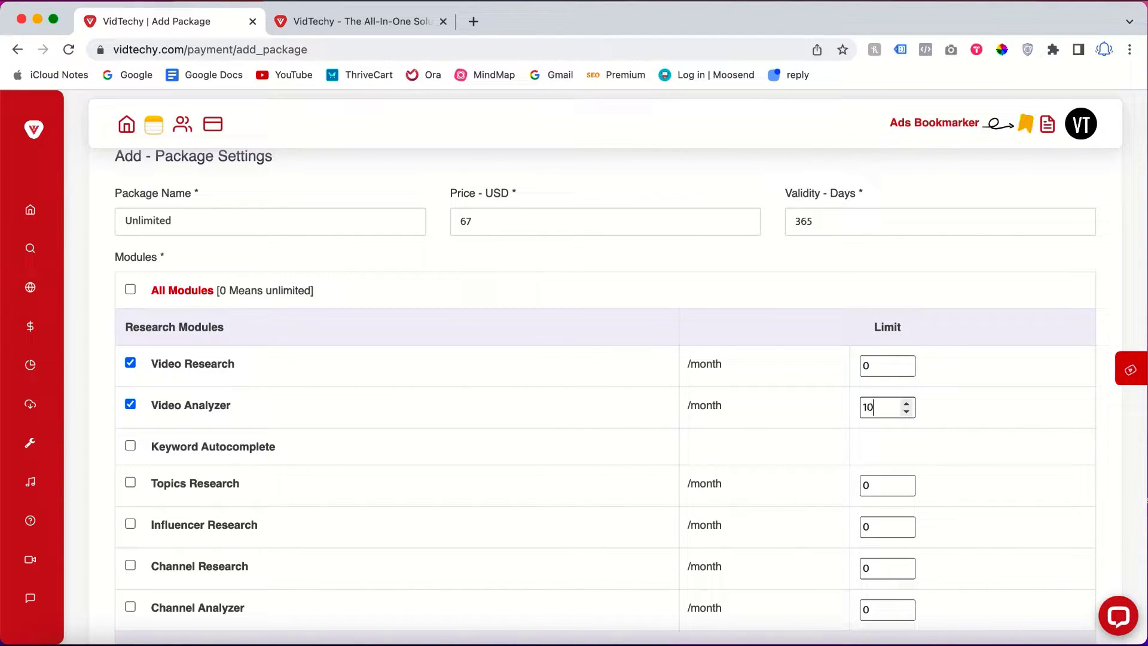
pyautogui.click(870, 411)
pyautogui.scroll(-3, 689, 422)
pyautogui.scroll(-5, 690, 423)
pyautogui.scroll(-2, 690, 422)
pyautogui.scroll(-3, 689, 423)
pyautogui.scroll(2, 689, 428)
pyautogui.scroll(4, 690, 428)
pyautogui.scroll(5, 690, 427)
pyautogui.scroll(2, 690, 427)
# Step: Switch to the tab comparing the FREE, BASIC, PRO and AGENCY plans
pyautogui.click(376, 22)
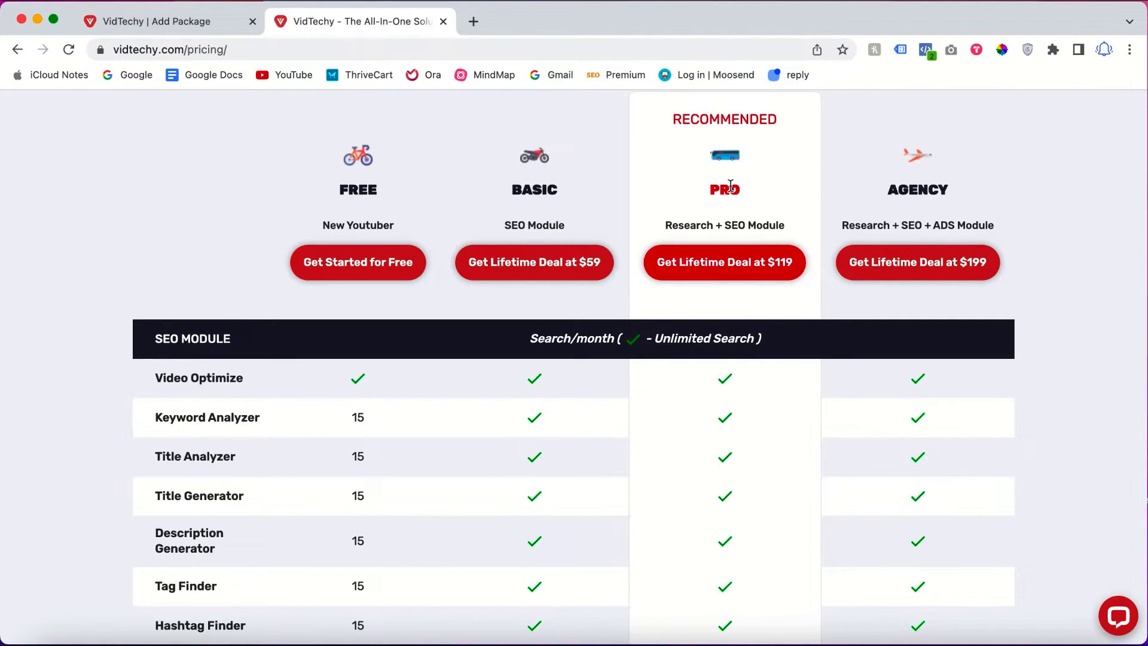
# Step: Back on the Add Package form, tick All Modules and save the Unlimited package
pyautogui.click(173, 24)
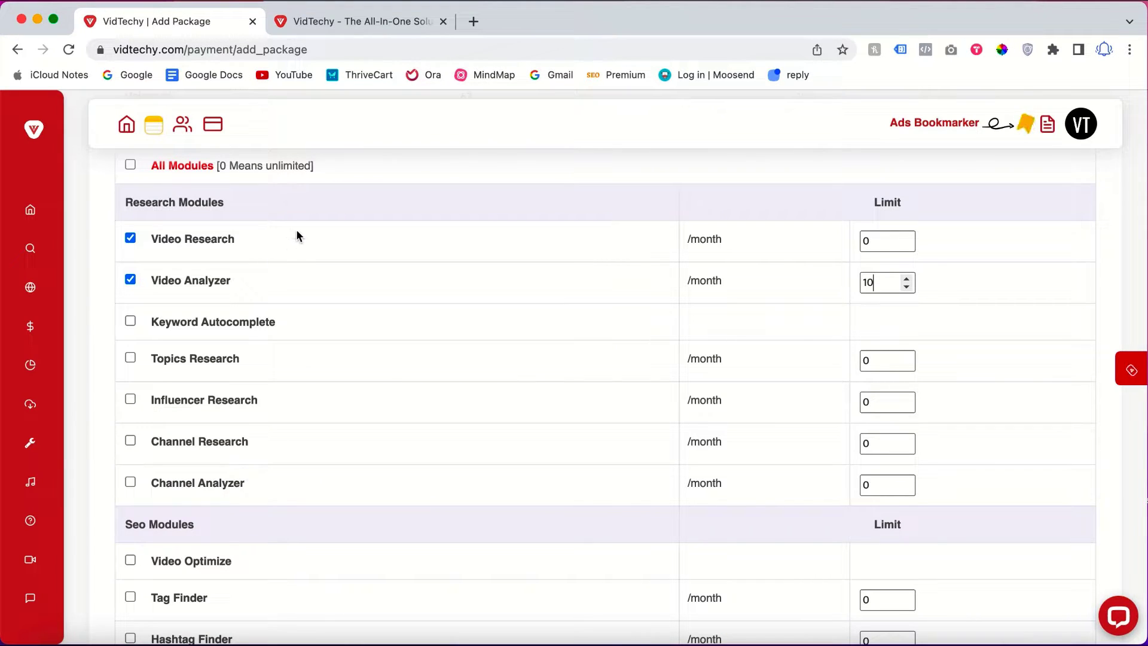
pyautogui.scroll(-1, 299, 243)
pyautogui.scroll(-3, 302, 251)
pyautogui.scroll(-3, 303, 254)
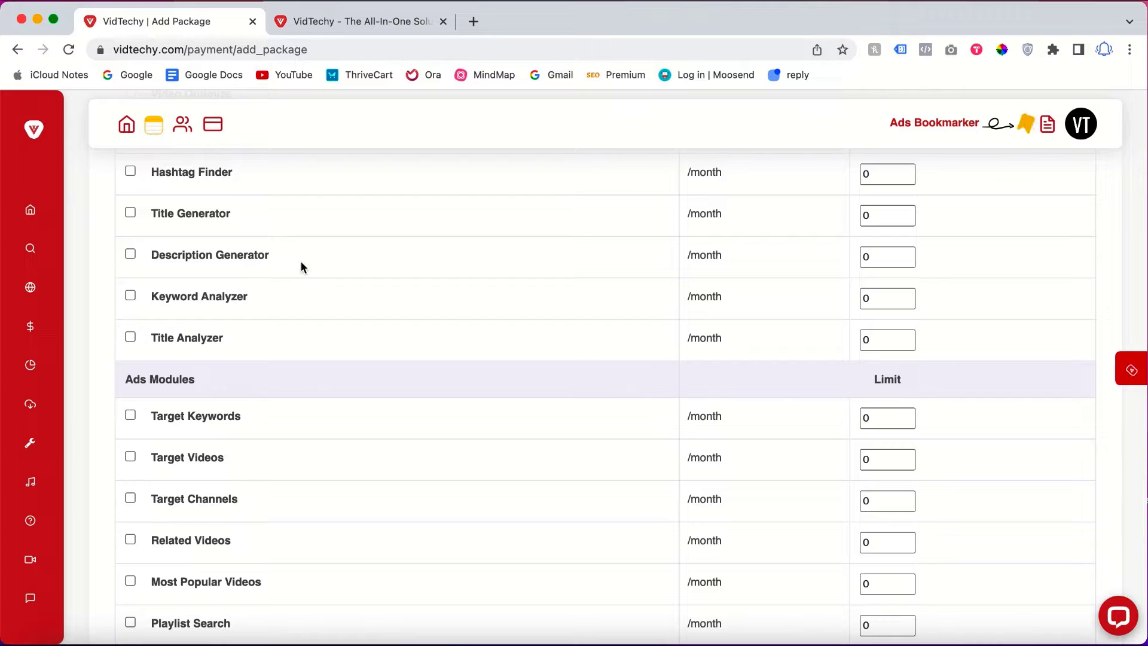
pyautogui.scroll(2, 261, 312)
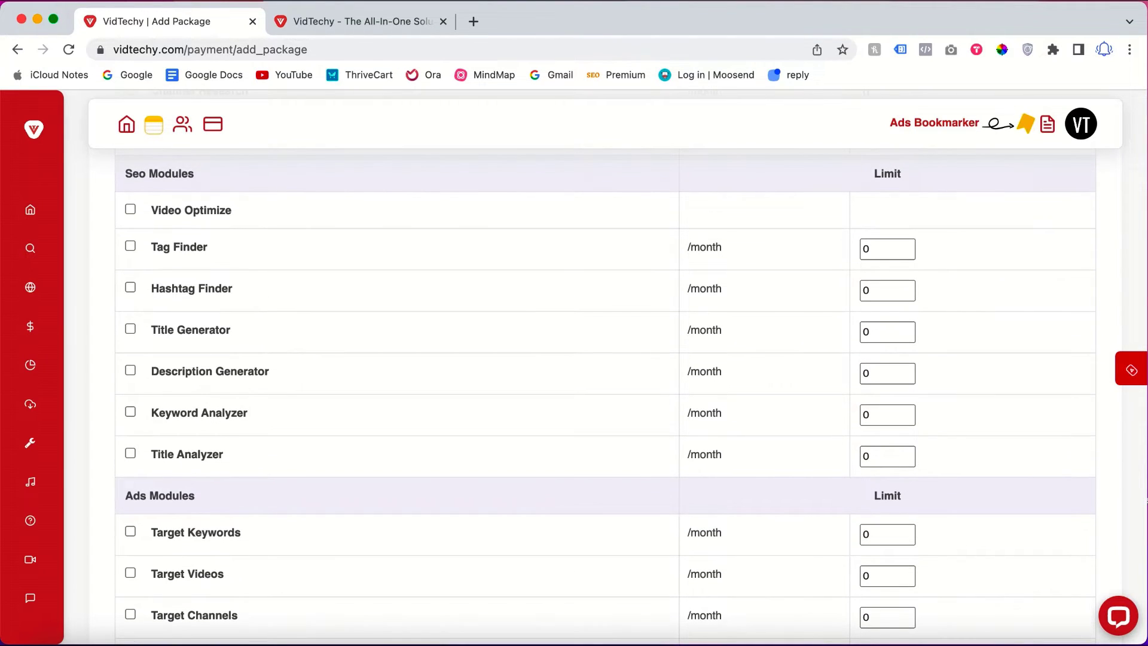
pyautogui.scroll(3, 156, 376)
pyautogui.click(130, 336)
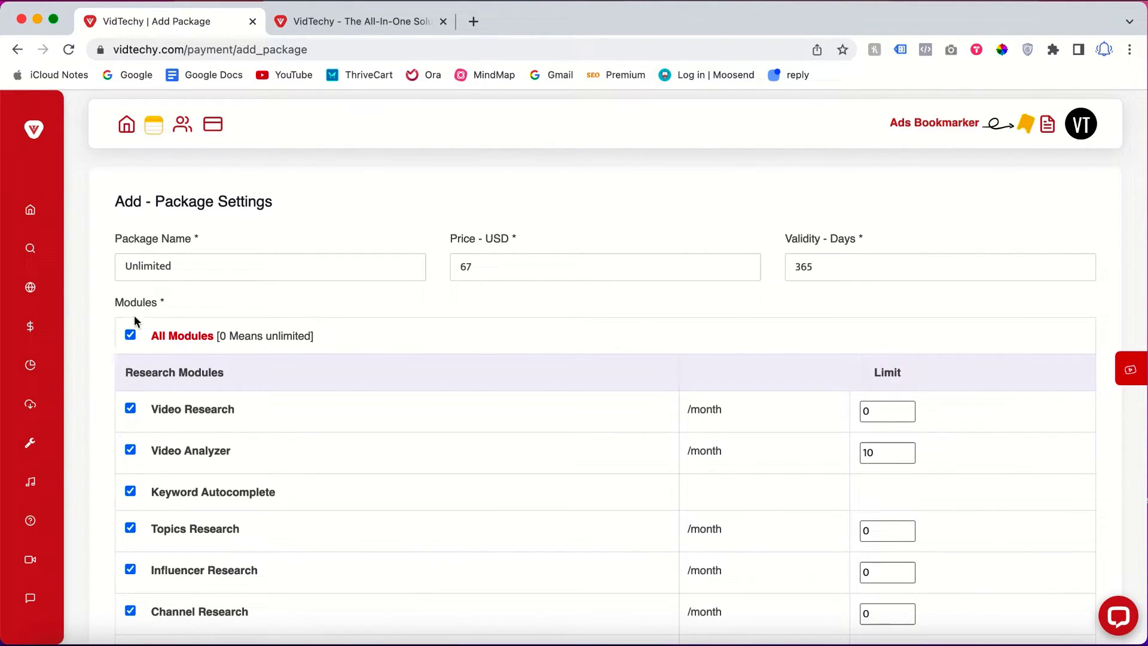
pyautogui.scroll(-10, 352, 401)
pyautogui.scroll(-5, 352, 400)
pyautogui.scroll(-2, 351, 401)
pyautogui.scroll(-4, 351, 400)
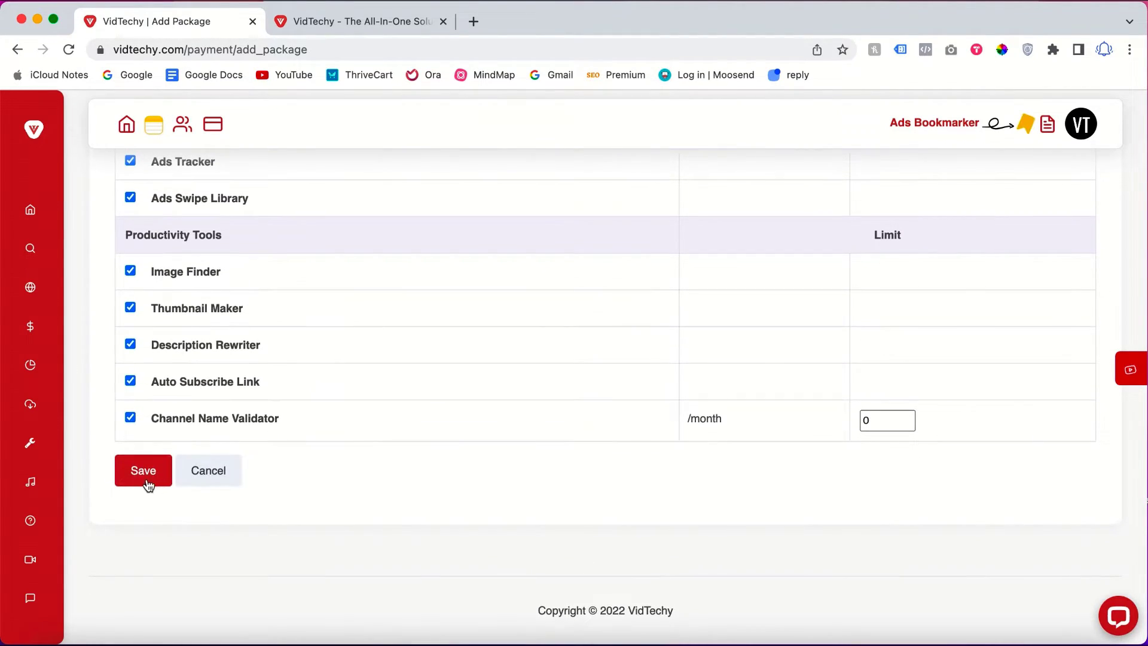
pyautogui.click(146, 476)
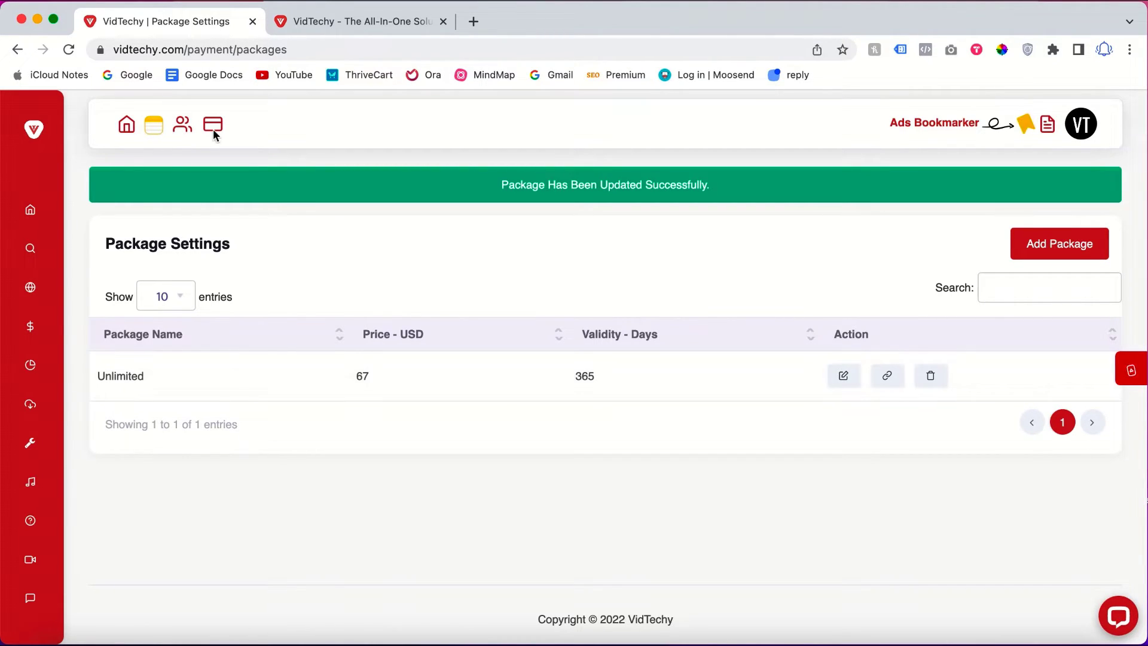
# Step: Open the Add User form and fill in krish's name, email, mobile, password and address
pyautogui.click(182, 132)
pyautogui.click(190, 168)
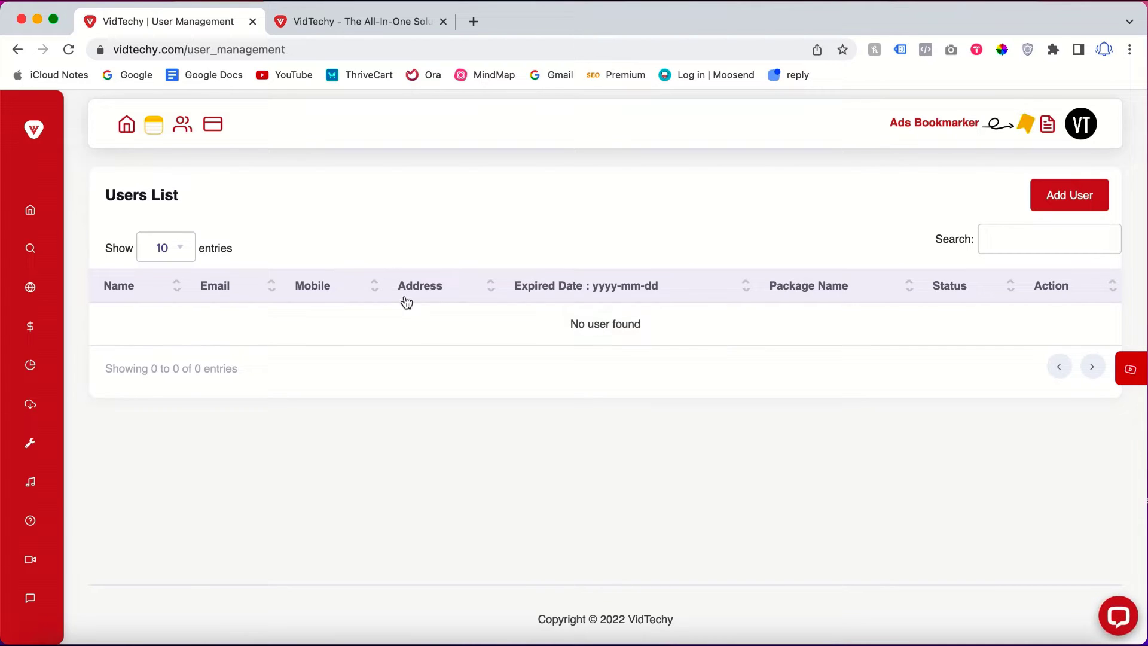
pyautogui.click(182, 126)
pyautogui.click(201, 189)
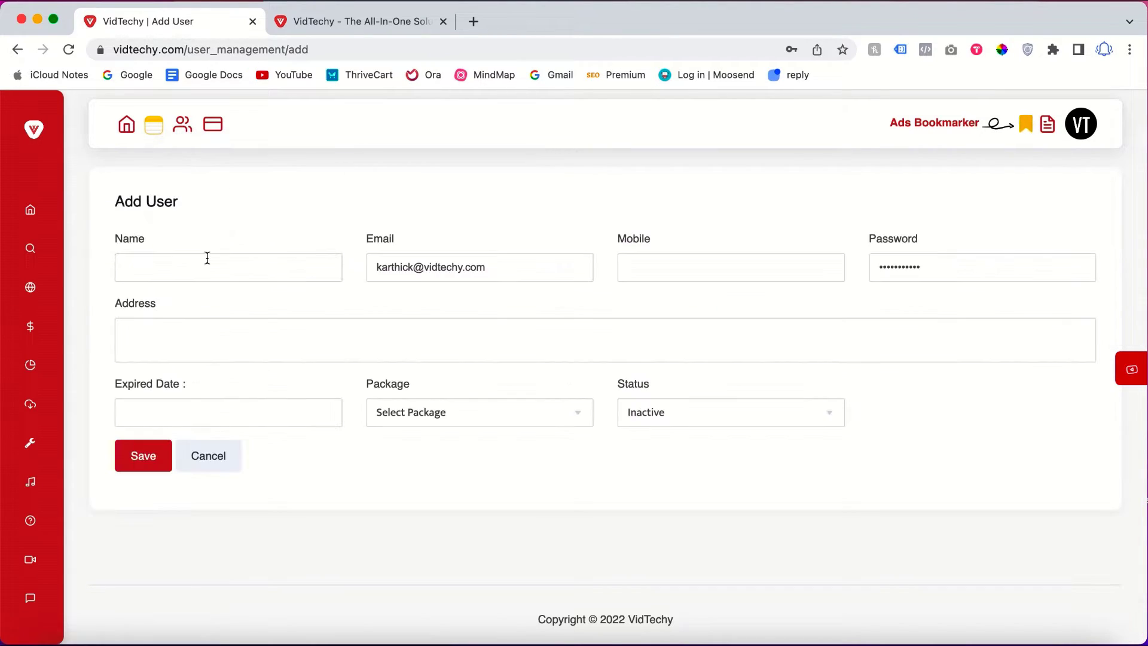
pyautogui.click(207, 259)
pyautogui.write('krish')
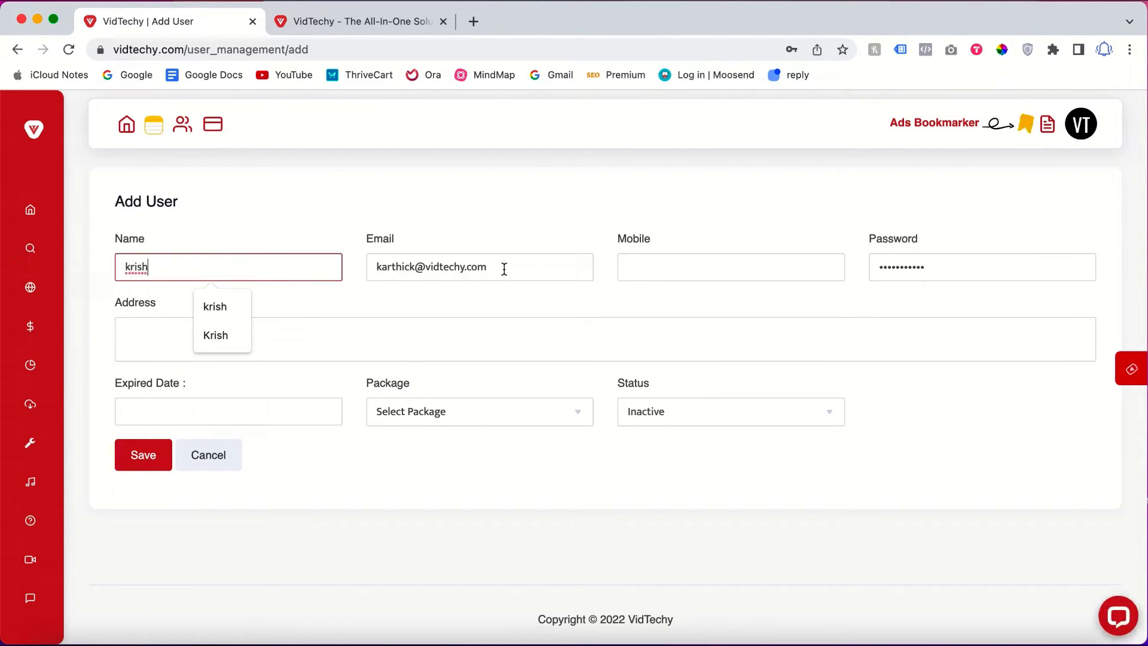
pyautogui.click(502, 267)
pyautogui.press('BackSpace')
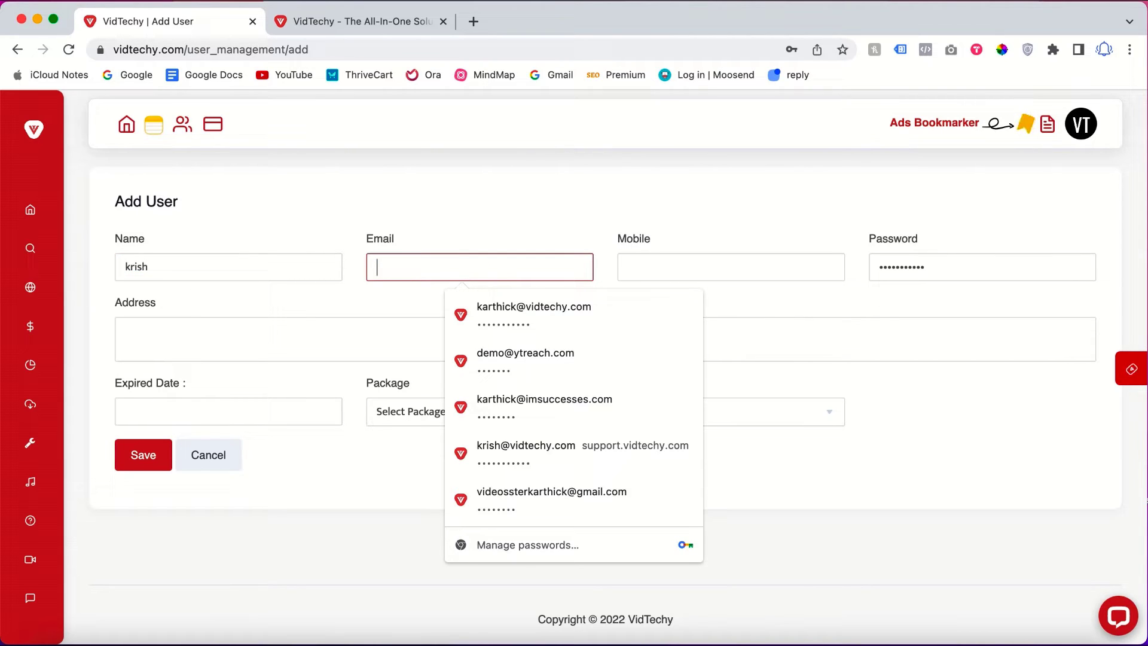
pyautogui.write('demo@vt.com')
pyautogui.click(655, 269)
pyautogui.press('Tab')
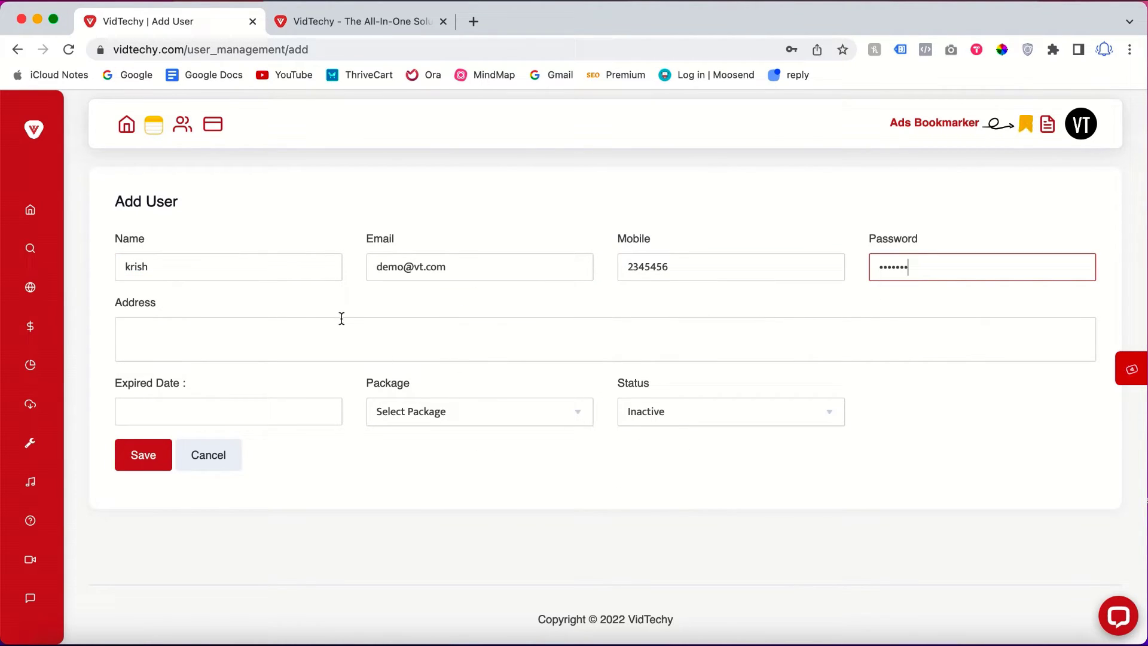
pyautogui.click(341, 330)
pyautogui.write('singapore')
# Step: Set expiry 2023-01-02, the Unlimited package and Active status, then save krish
pyautogui.click(157, 409)
pyautogui.click(232, 450)
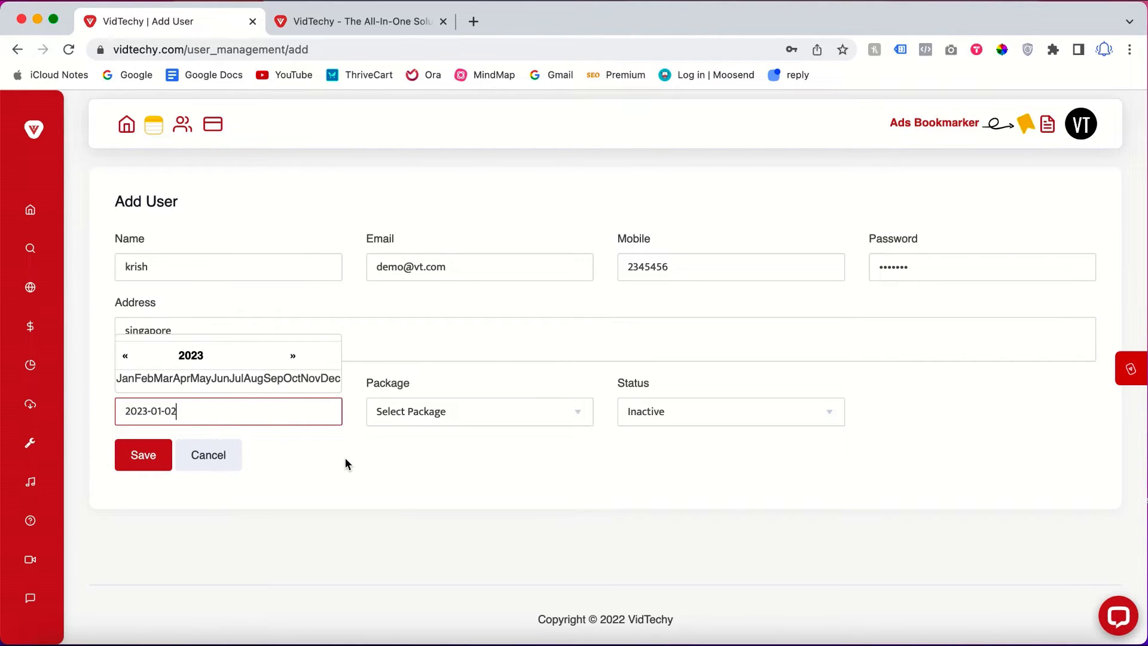
pyautogui.click(472, 415)
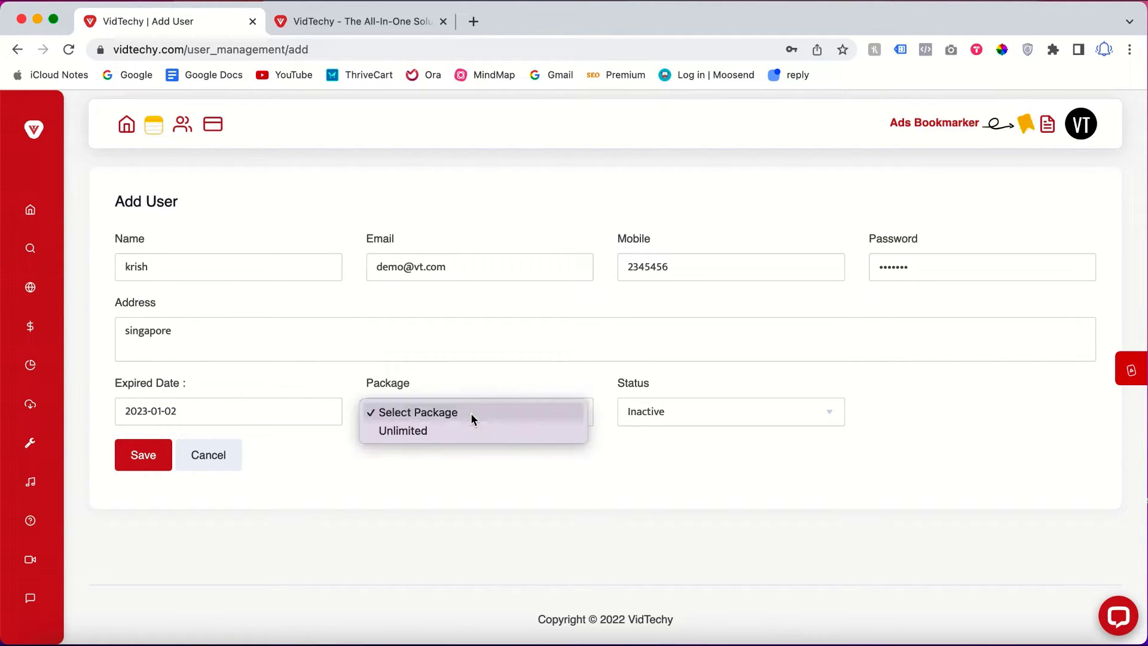
pyautogui.click(408, 432)
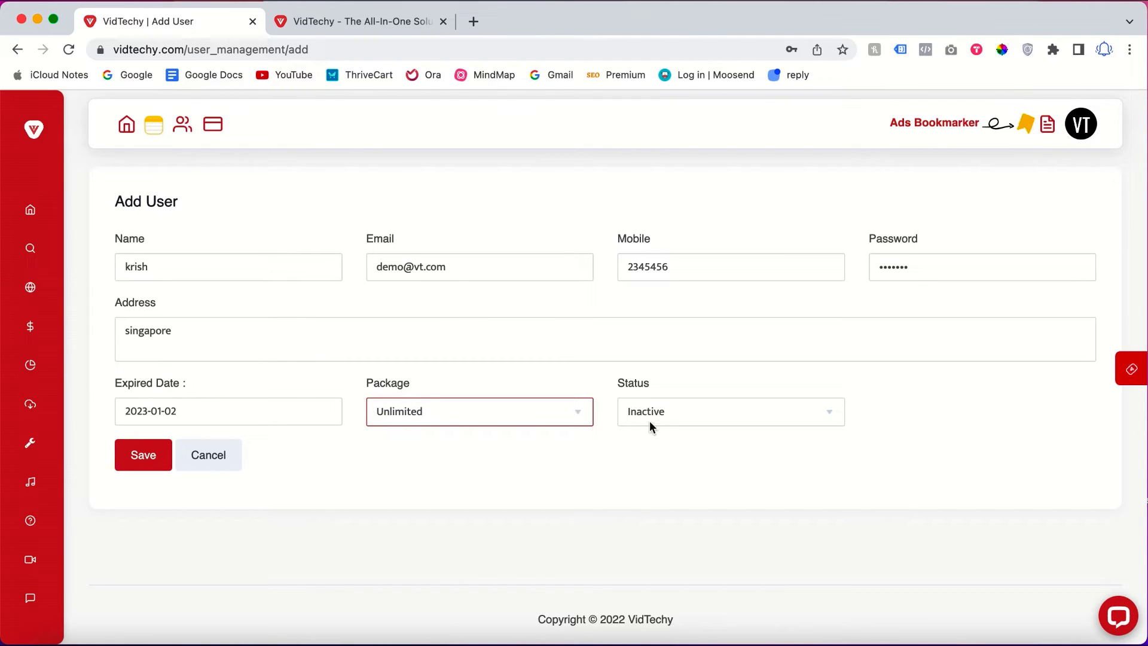
pyautogui.click(678, 411)
pyautogui.click(671, 431)
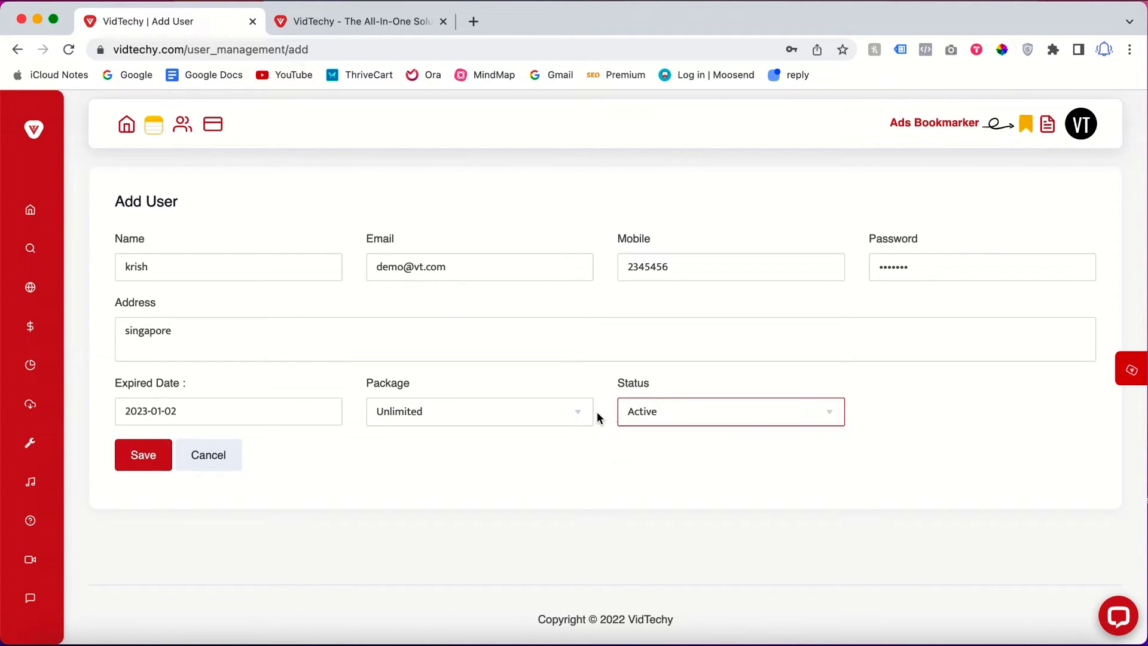
pyautogui.click(146, 457)
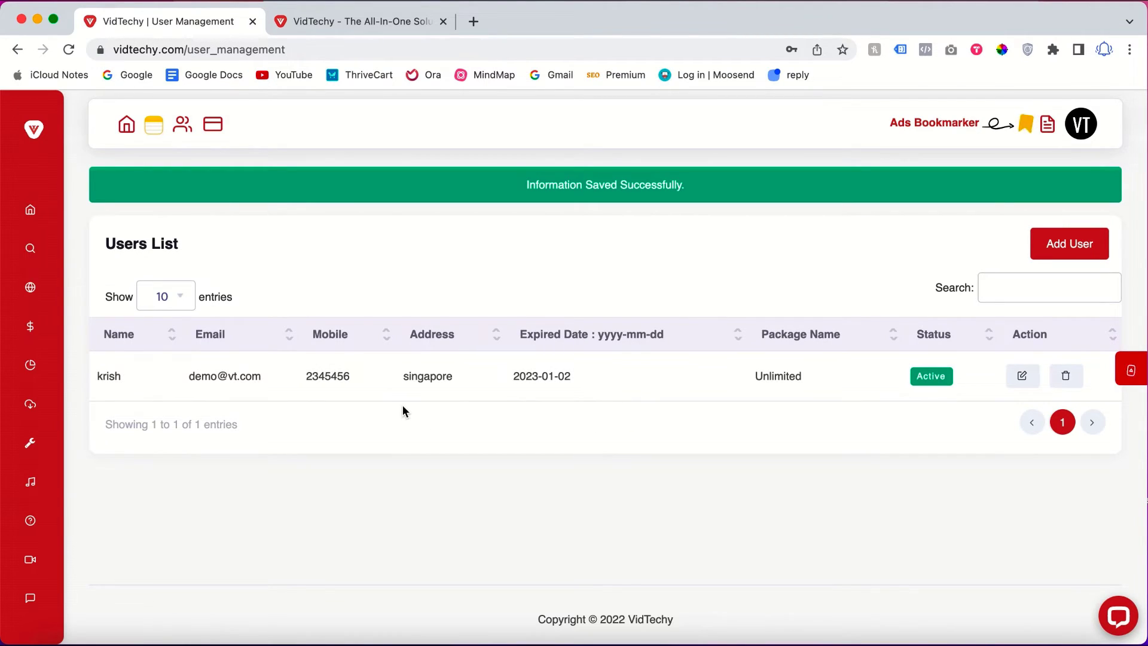
# Step: Open the Account Logs, highlight the 10-user reseller limit with 1 used, and return home
pyautogui.click(1048, 128)
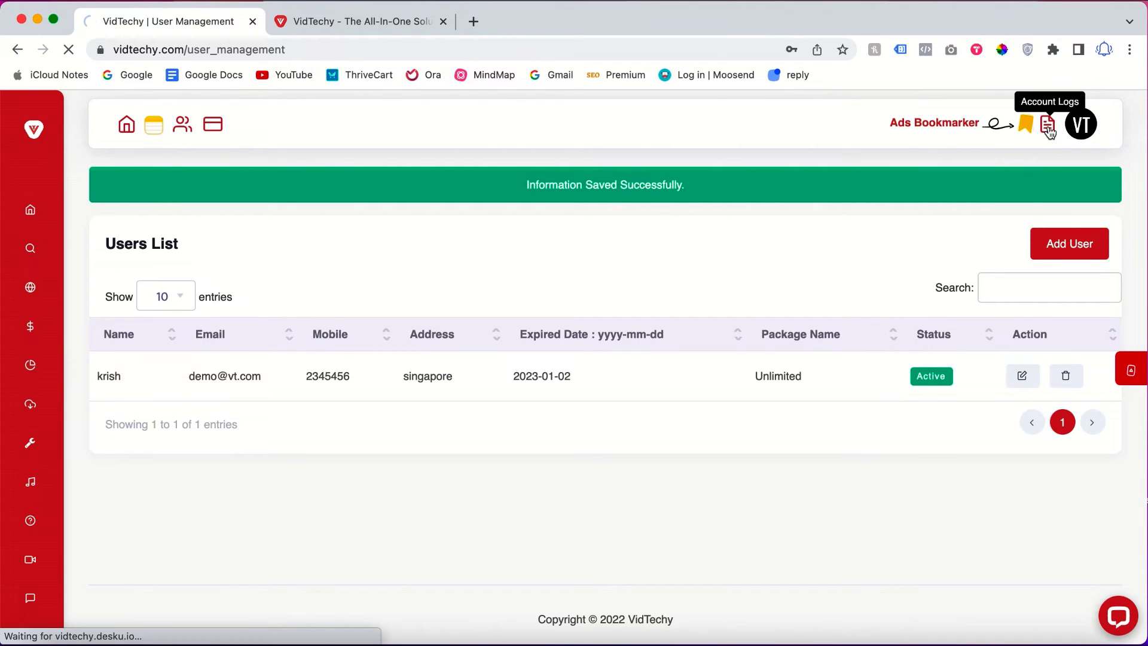
pyautogui.scroll(-10, 857, 450)
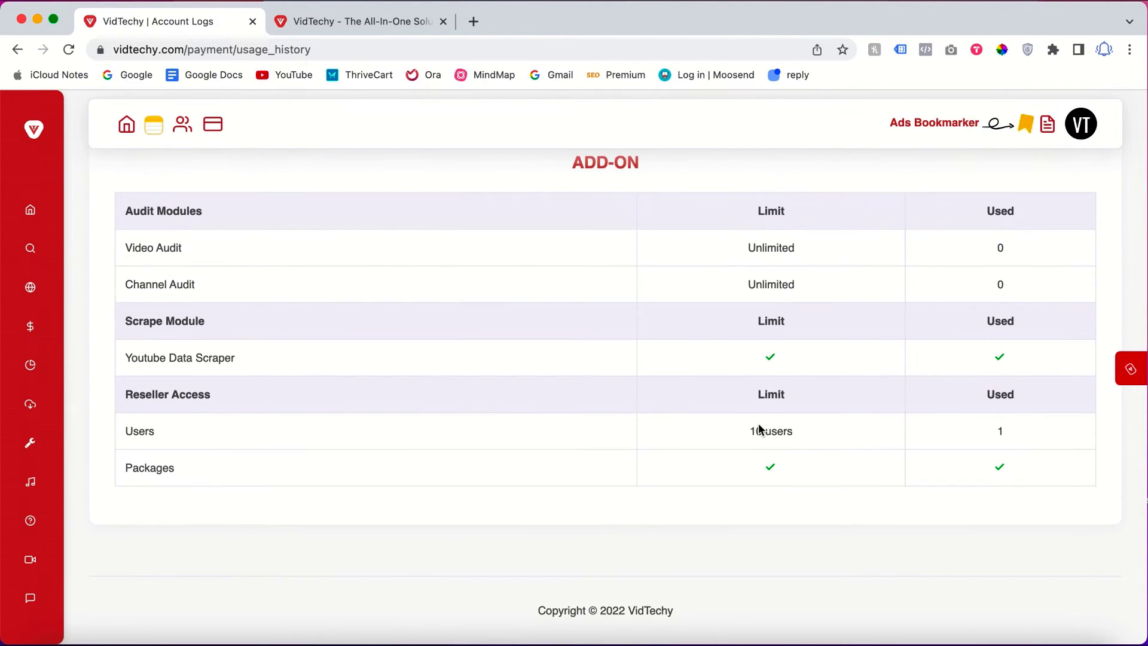
pyautogui.moveTo(751, 431); pyautogui.dragTo(804, 436)
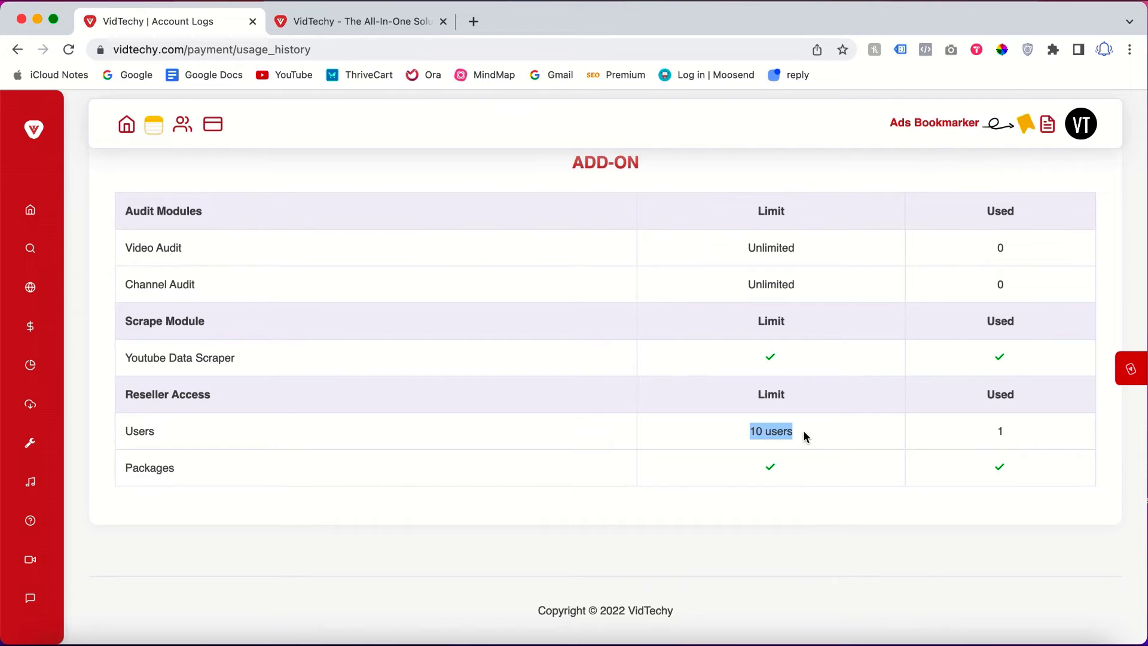
pyautogui.click(995, 433)
pyautogui.scroll(10, 736, 377)
pyautogui.scroll(5, 726, 377)
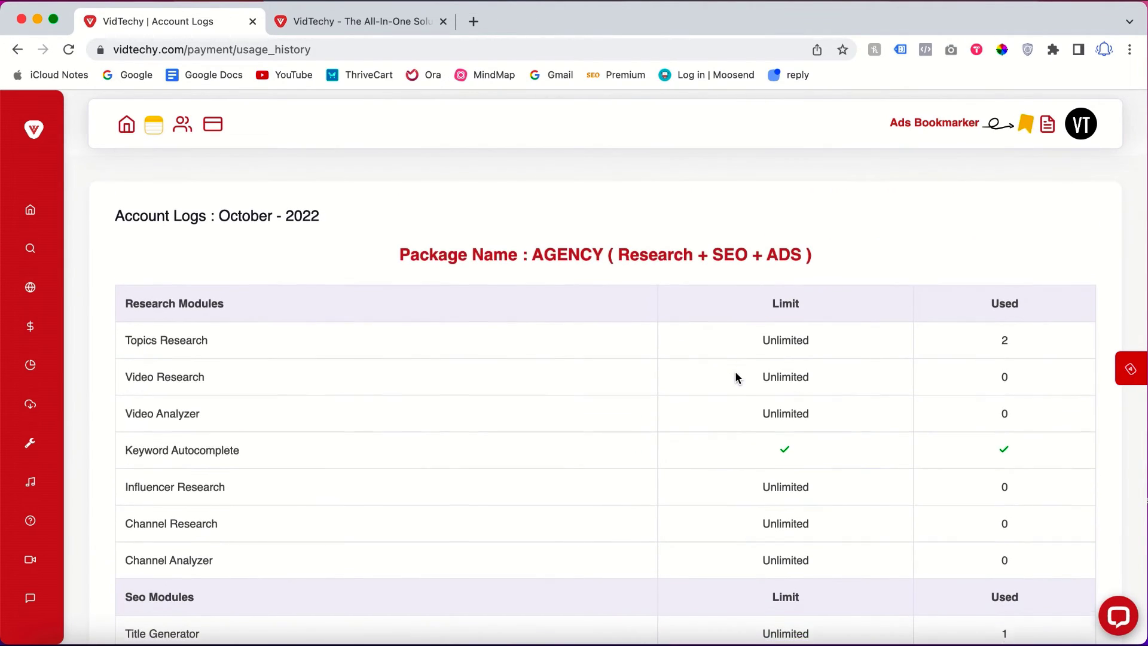
pyautogui.click(127, 124)
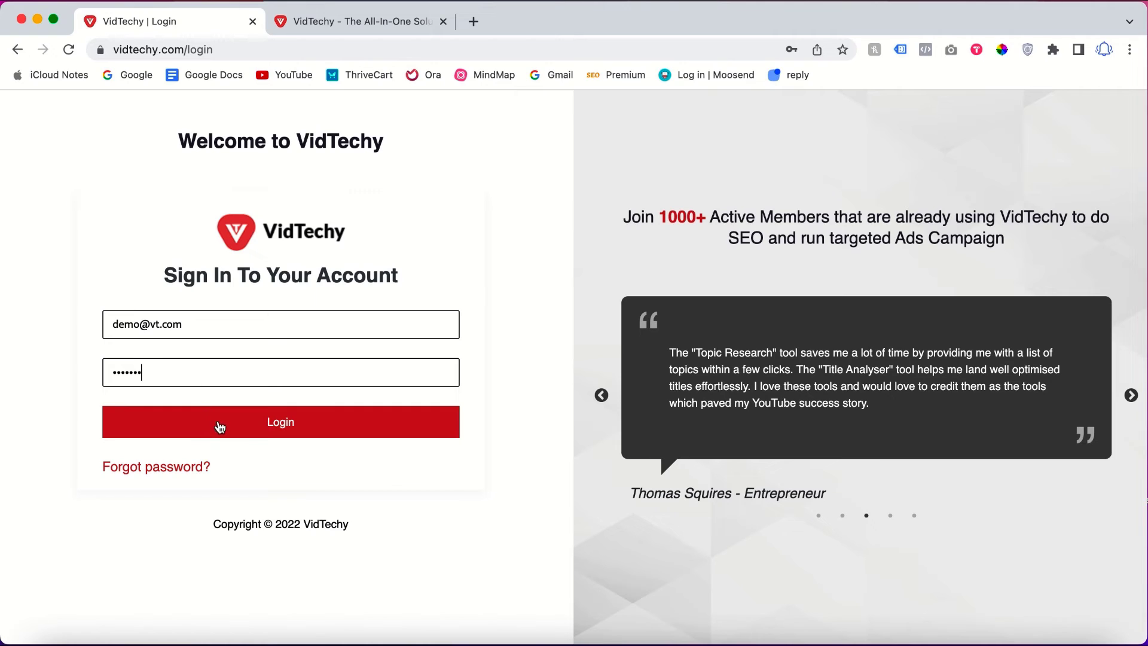
# Step: Log in as krish, view the Unlimited package limits in Account Logs, and return home
pyautogui.click(219, 428)
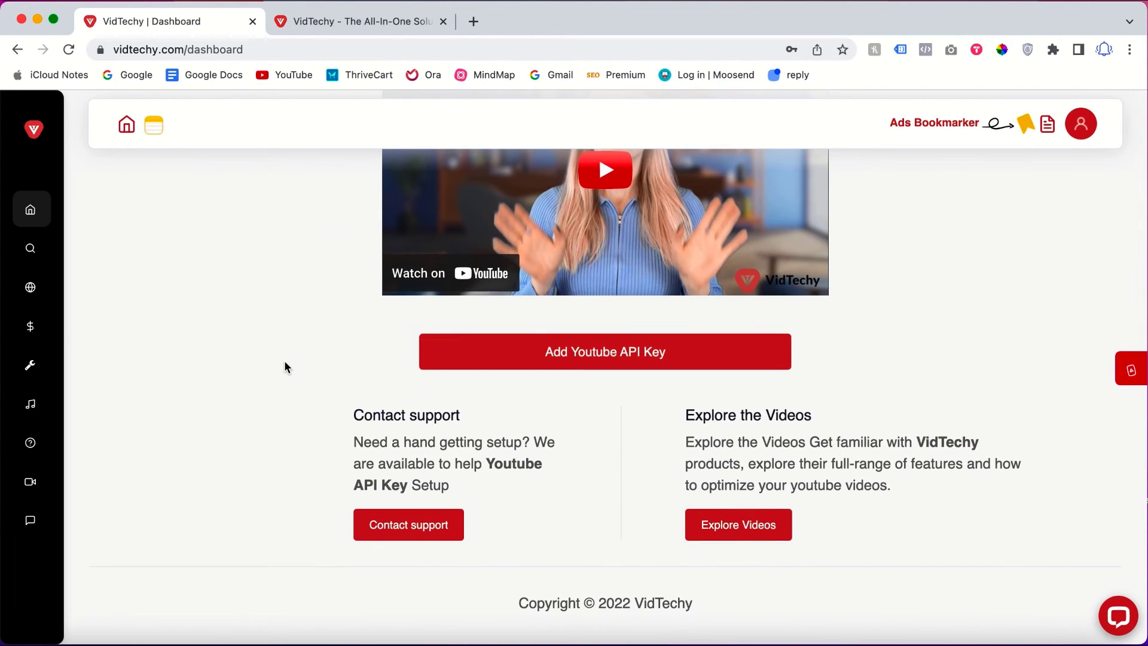
pyautogui.scroll(5, 285, 367)
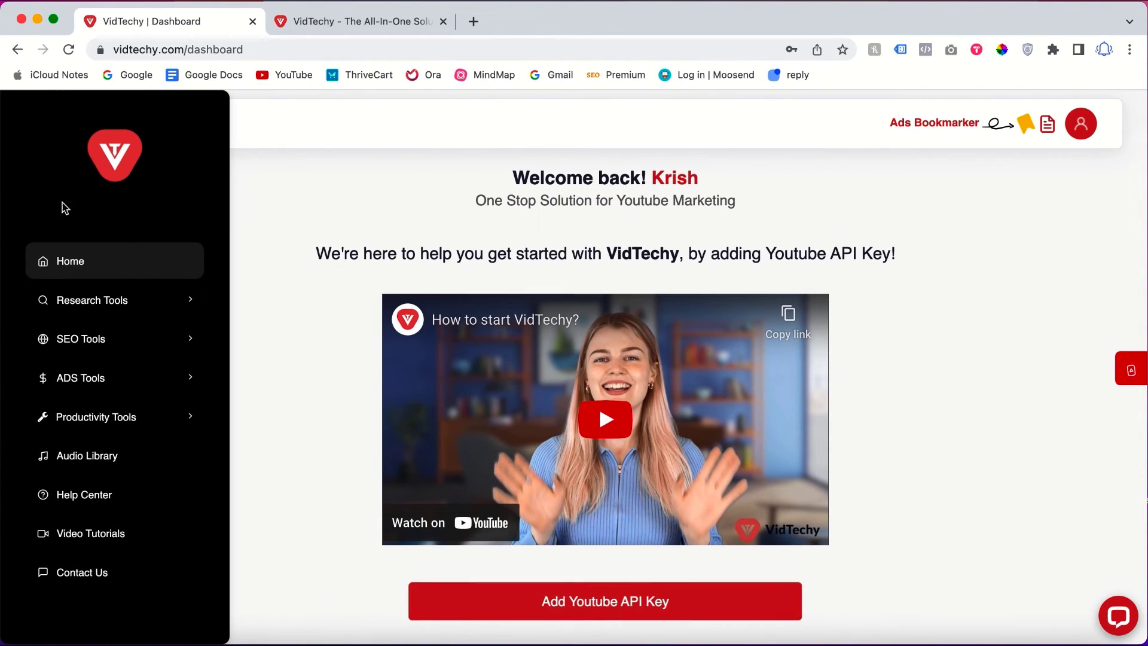
pyautogui.click(1050, 126)
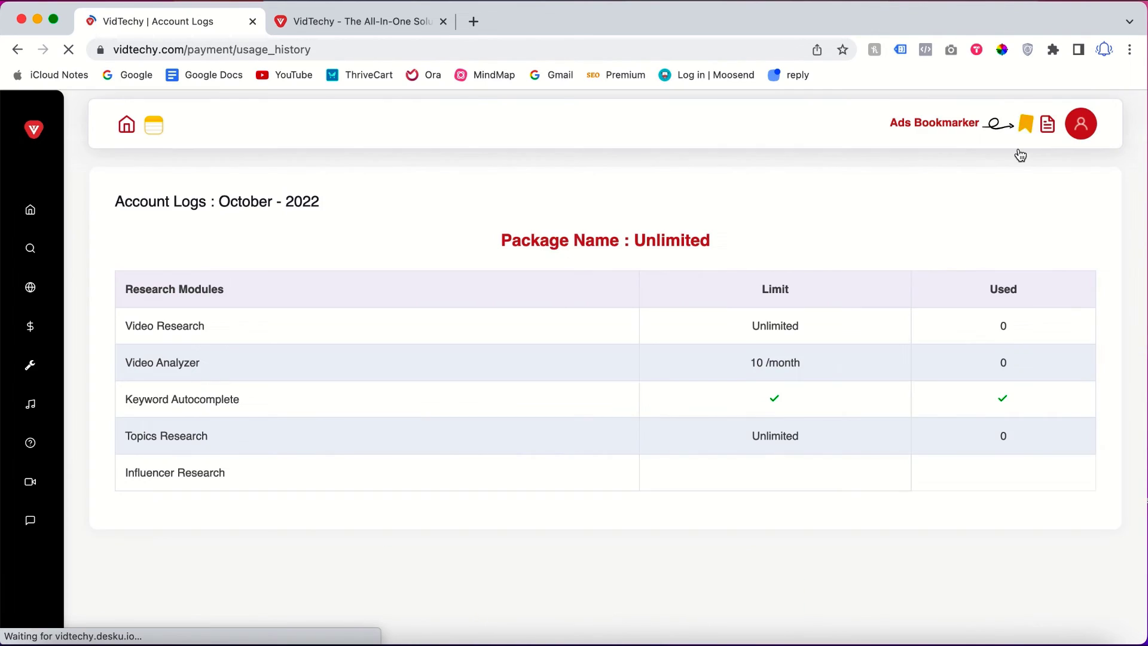
pyautogui.scroll(-3, 840, 324)
pyautogui.scroll(-5, 859, 325)
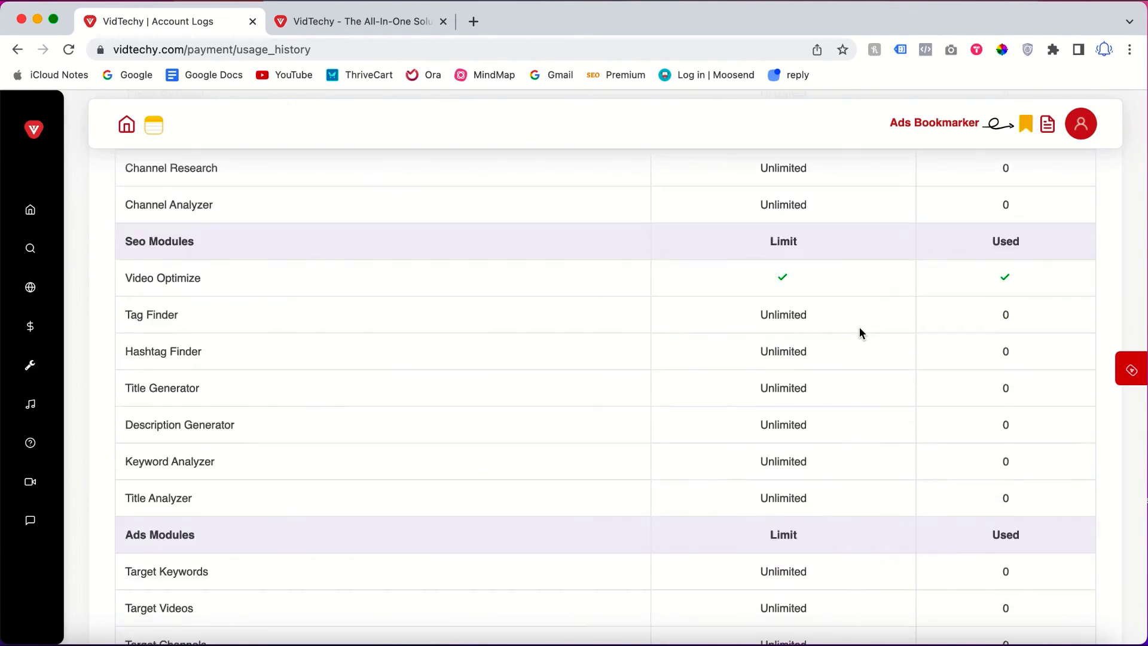
pyautogui.scroll(-10, 860, 328)
pyautogui.scroll(15, 859, 328)
pyautogui.click(128, 130)
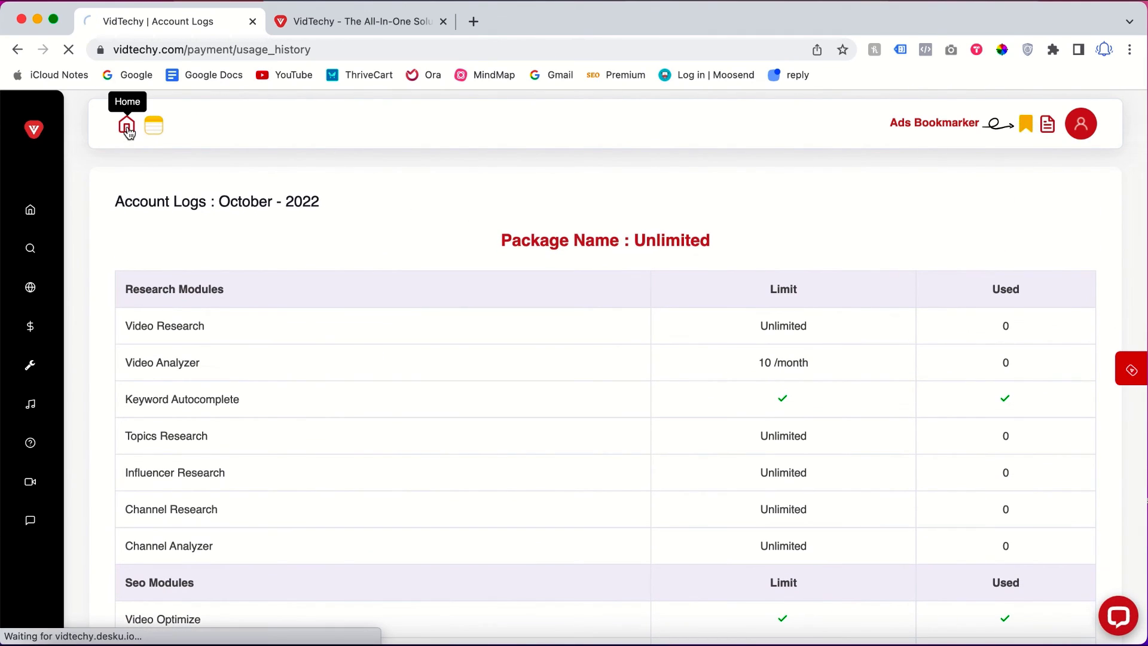